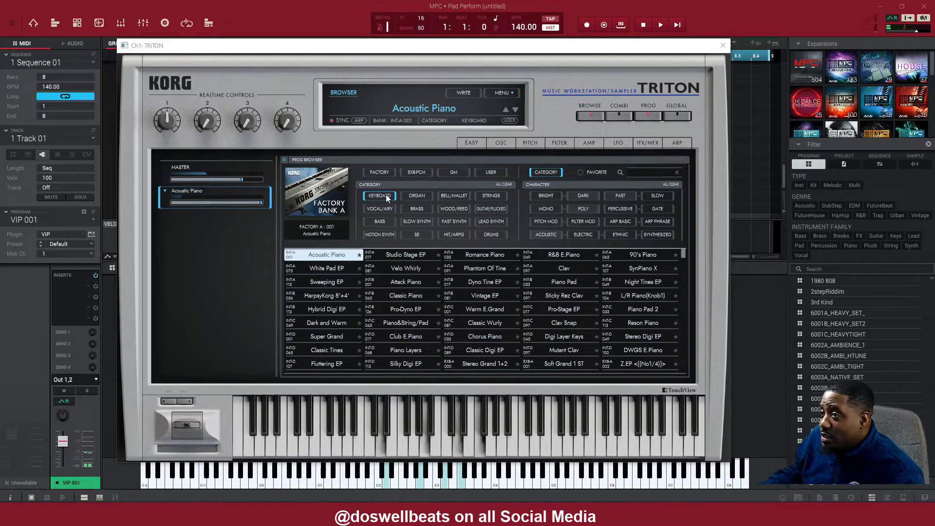
# Audition the Triton keyboard programs White Pad EP, Sweeping EP and HarpsyKorg, and load Hybrid Digi EP.
pyautogui.click(329, 269)
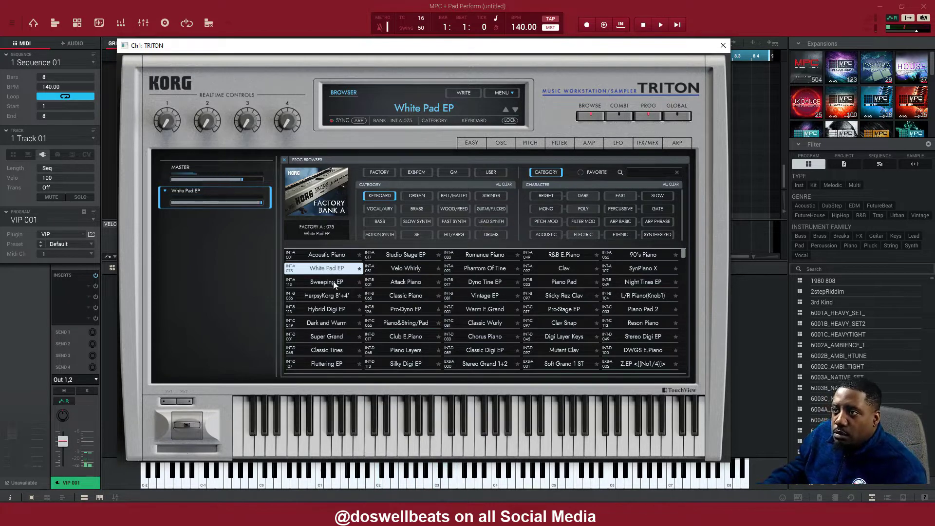
pyautogui.click(333, 281)
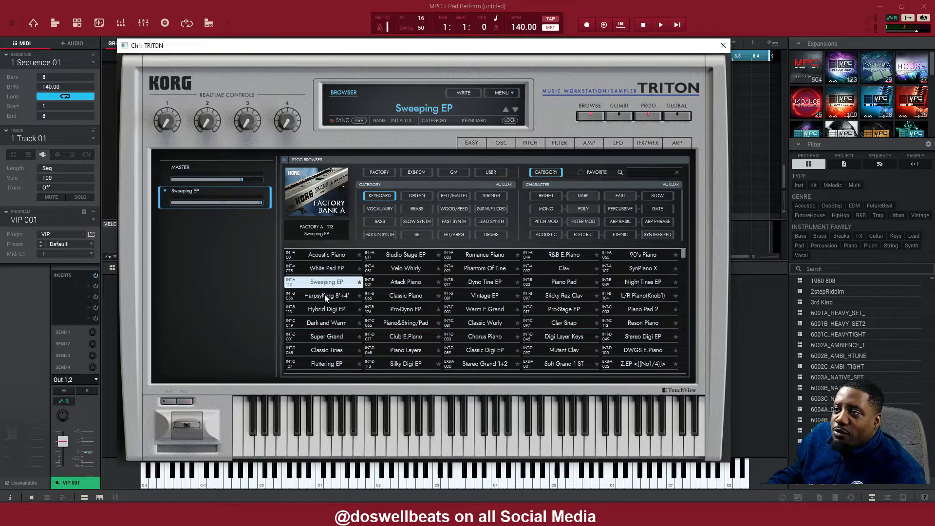
pyautogui.click(326, 296)
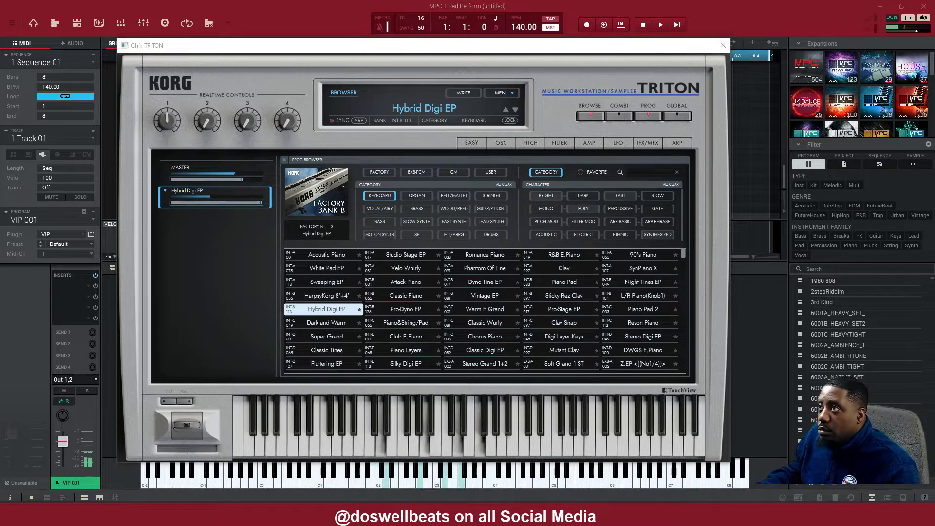
# Move the TRITON plugin window out of the way and bring the recorded chord notes into view in the grid editor.
pyautogui.moveTo(491, 47); pyautogui.dragTo(520, 93)
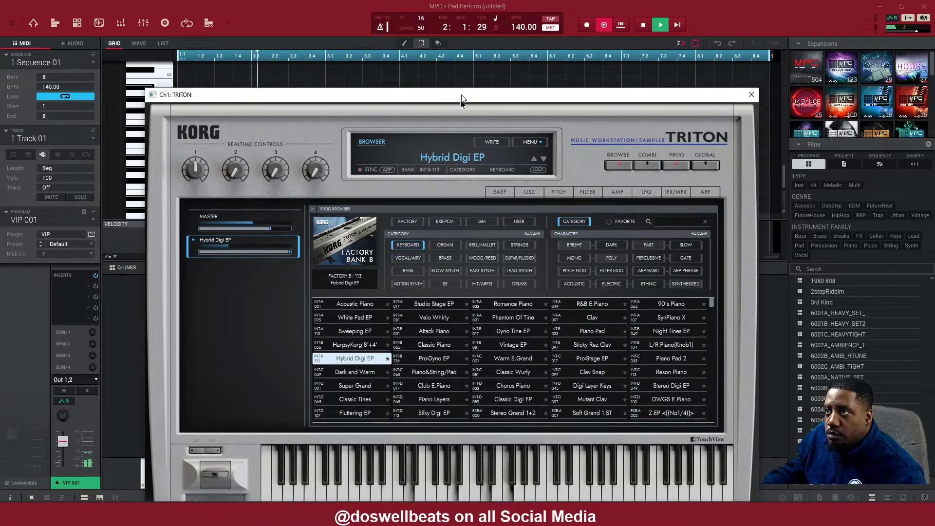
pyautogui.moveTo(460, 93); pyautogui.dragTo(463, 516)
pyautogui.moveTo(465, 516)
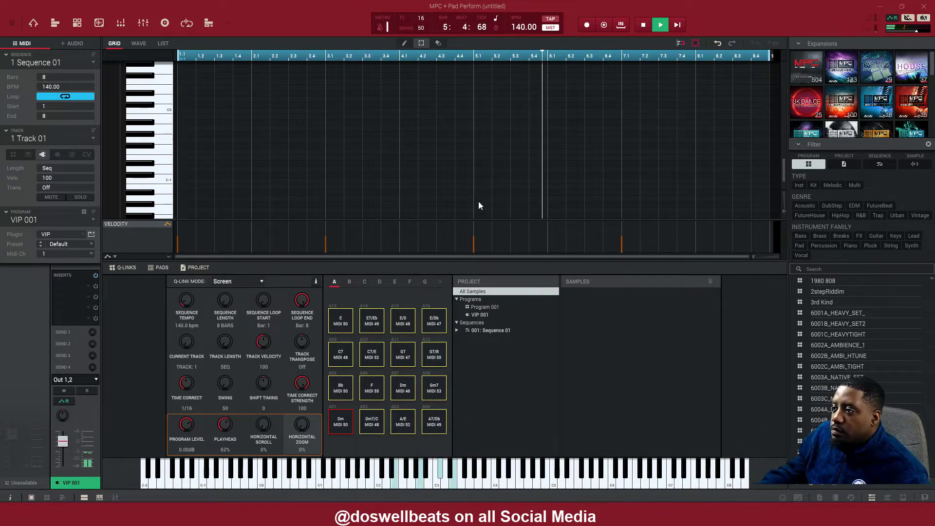
pyautogui.scroll(5, 479, 201)
pyautogui.scroll(3, 478, 200)
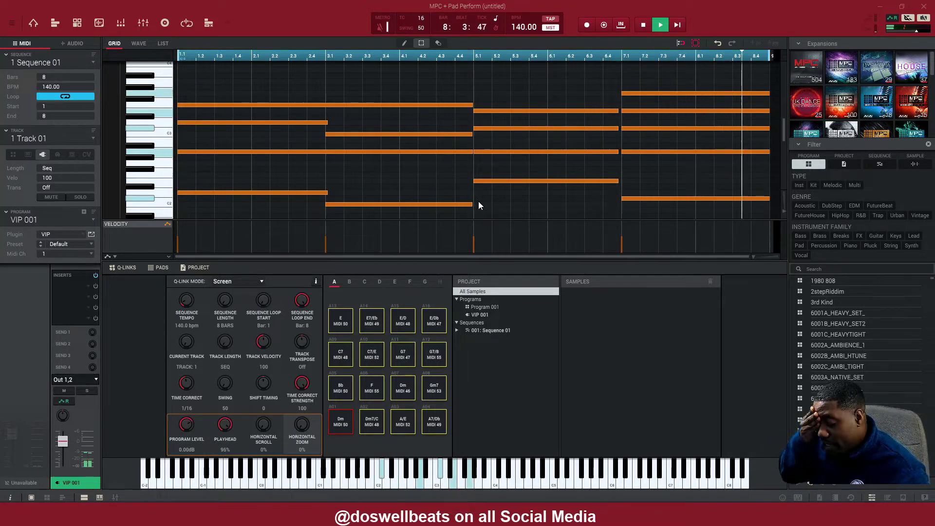
pyautogui.scroll(1, 479, 204)
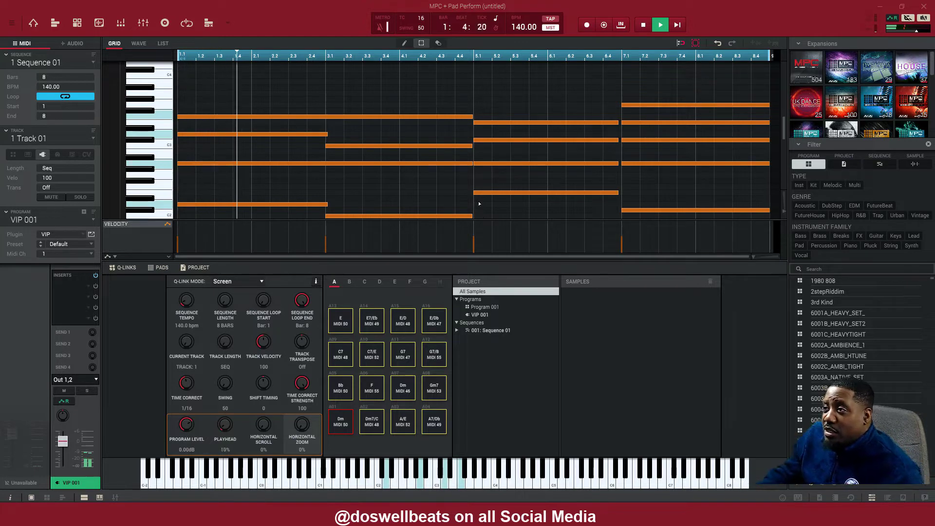
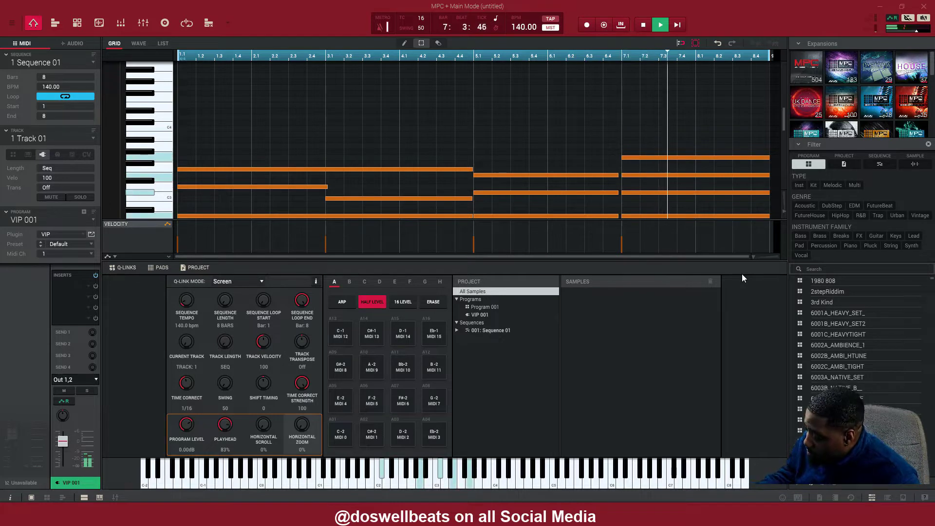
pyautogui.hotkey('ctrl', 'g')
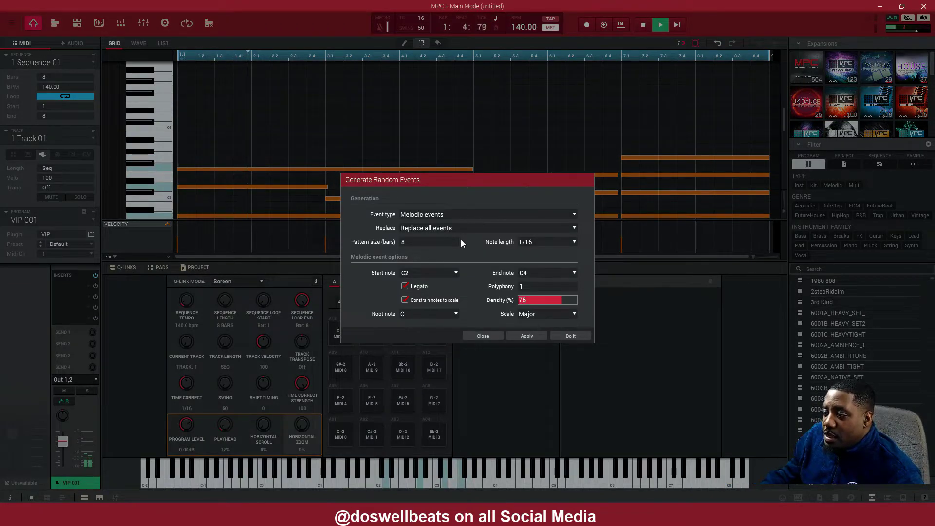
pyautogui.press('Escape')
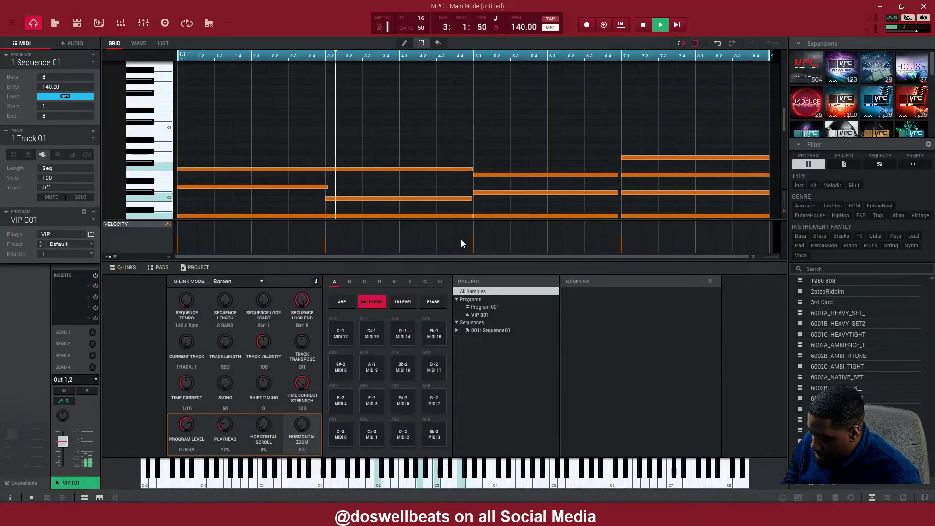
pyautogui.hotkey('ctrl', 'p')
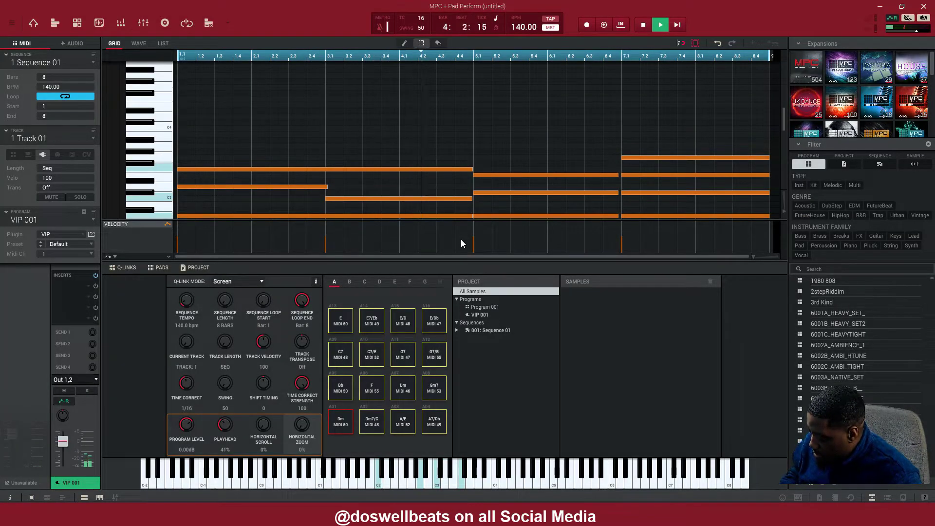
pyautogui.hotkey('ctrl', 'm')
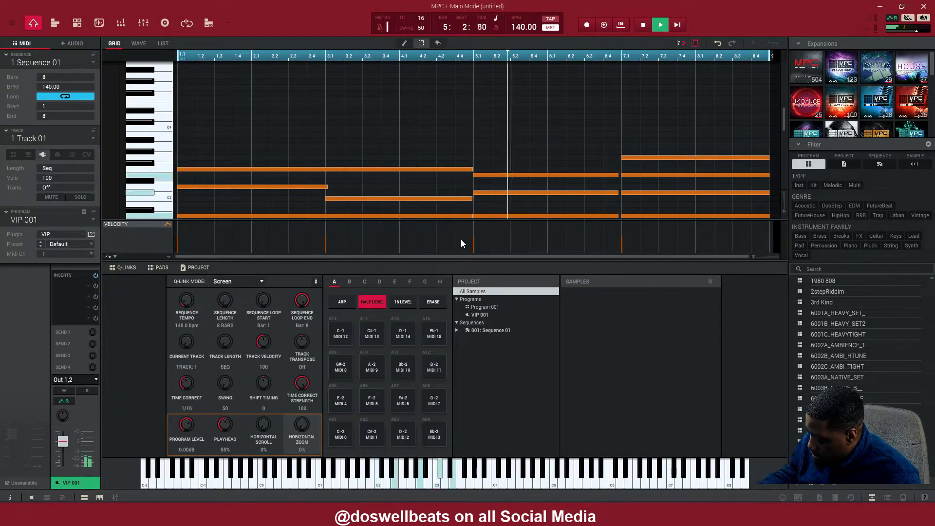
# Set up random melodic event generation that adds to the existing events with a 1/4 note length.
pyautogui.hotkey('ctrl', 'g')
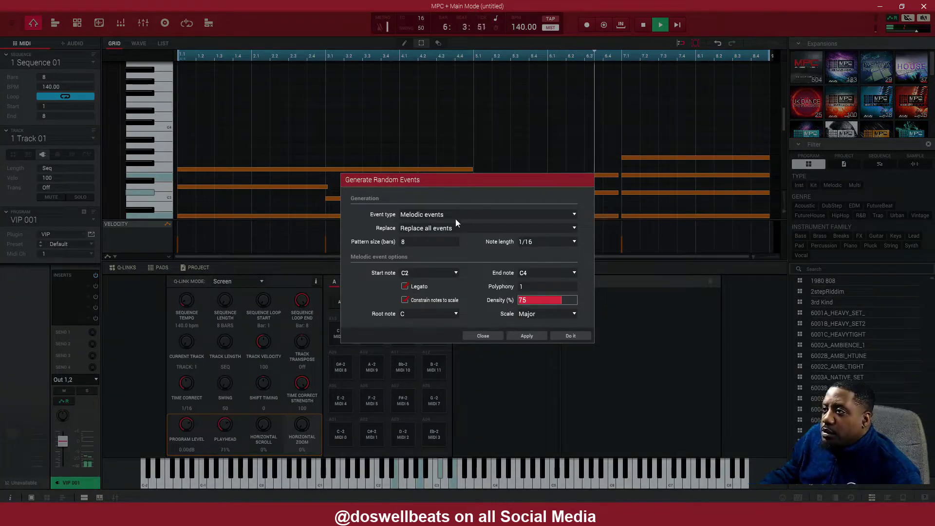
pyautogui.click(430, 228)
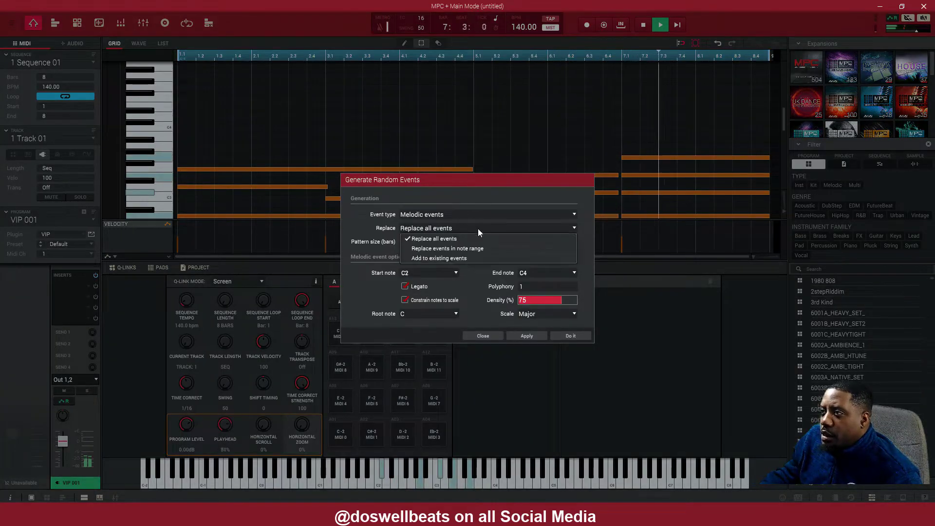
pyautogui.click(443, 259)
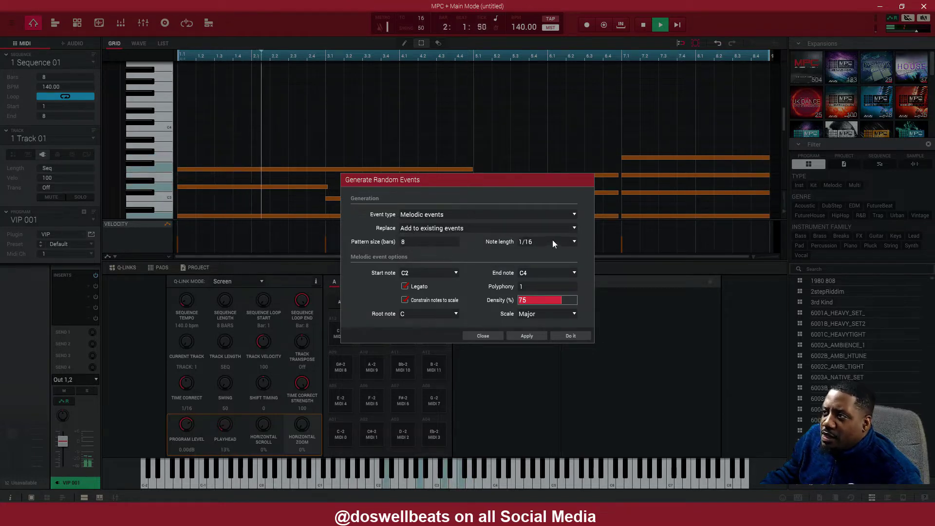
pyautogui.click(573, 242)
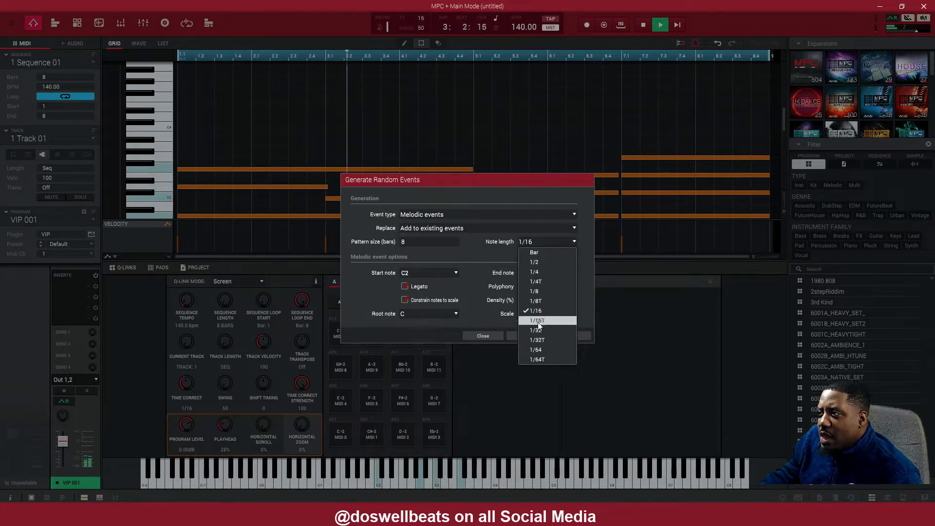
pyautogui.click(543, 291)
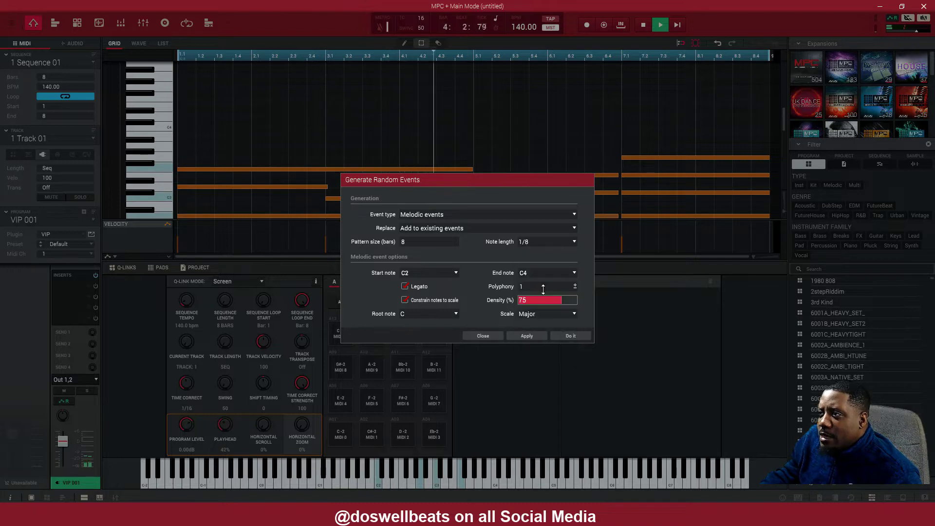
pyautogui.click(573, 242)
pyautogui.click(551, 270)
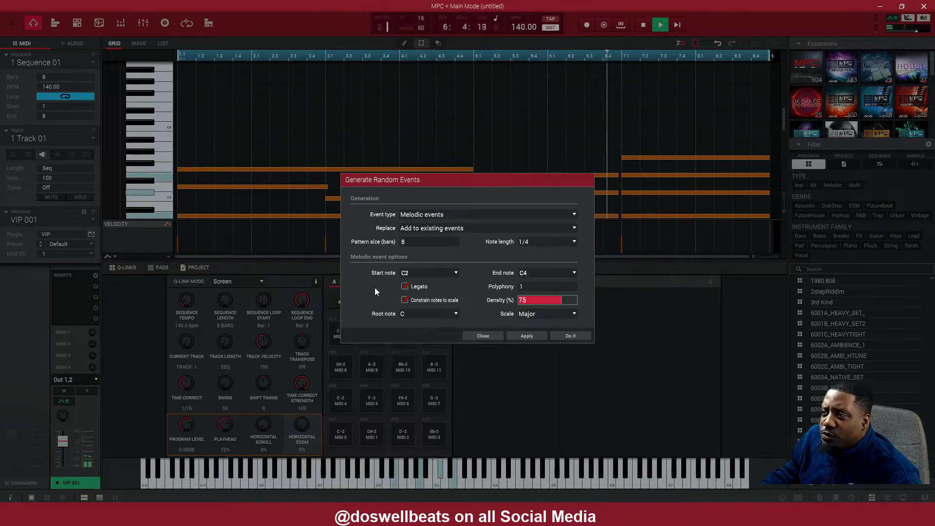
# Limit the generated melody's range to a start note of G3 and an end note of C5.
pyautogui.click(454, 273)
pyautogui.moveTo(425, 314)
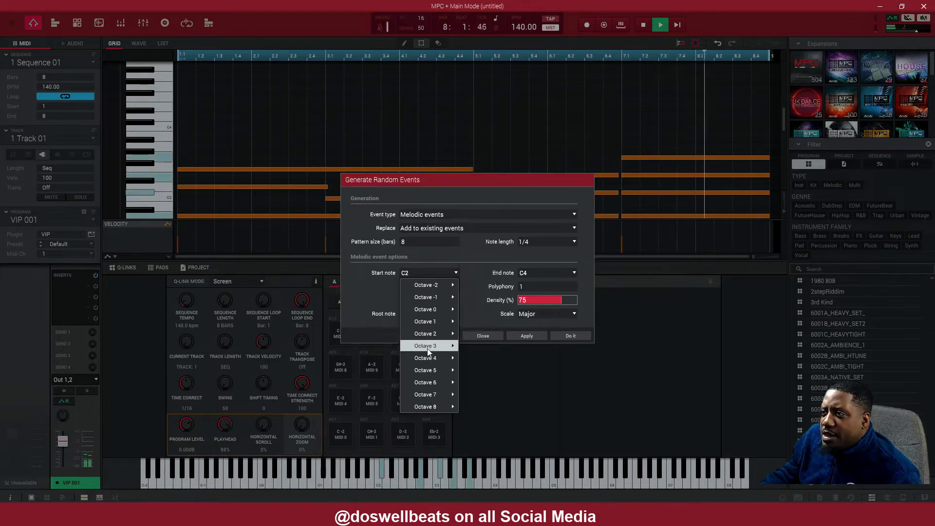
pyautogui.moveTo(428, 347)
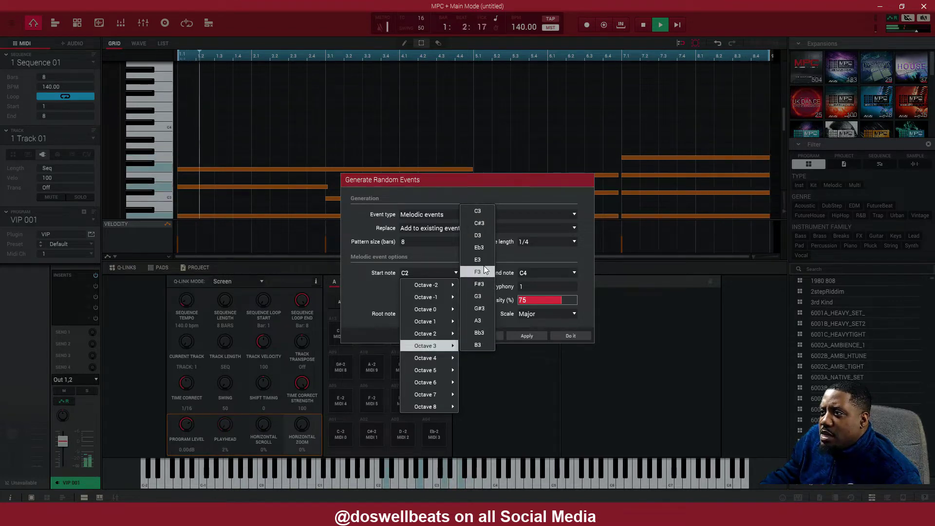
pyautogui.click(478, 296)
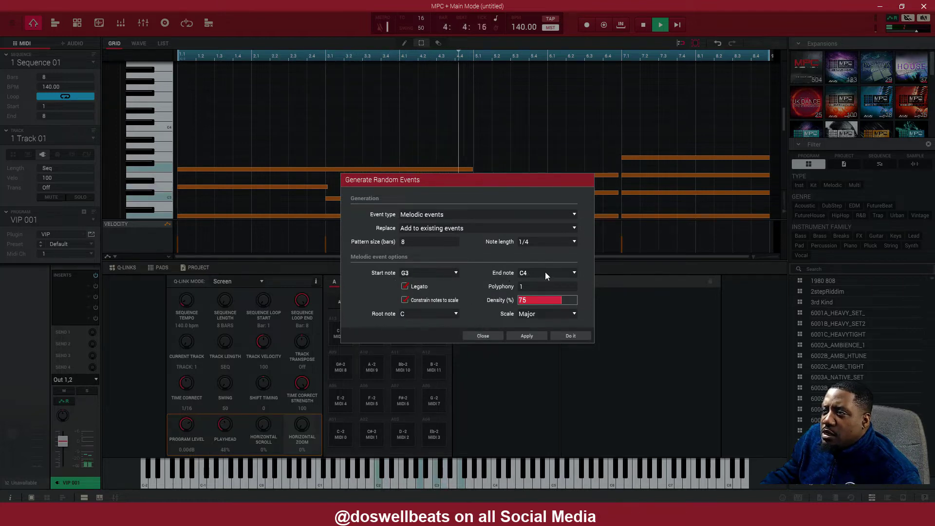
pyautogui.click(574, 274)
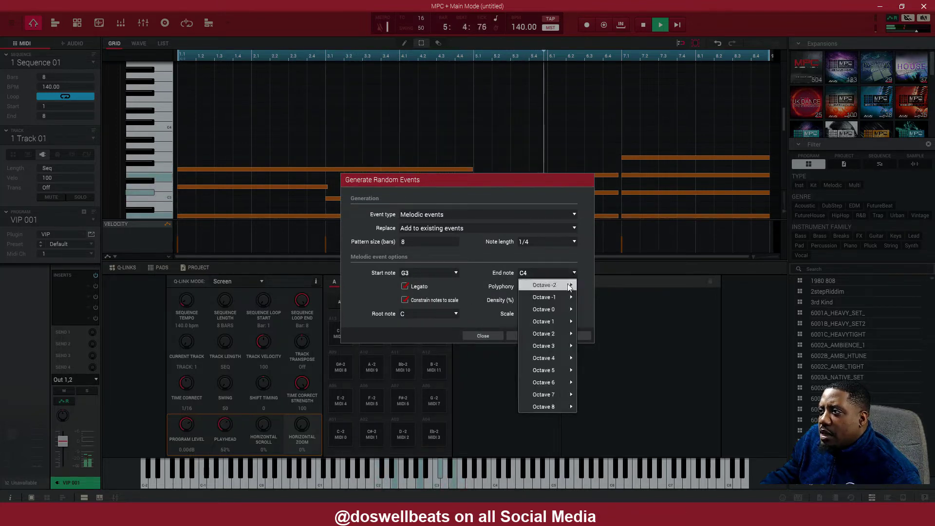
pyautogui.moveTo(553, 373)
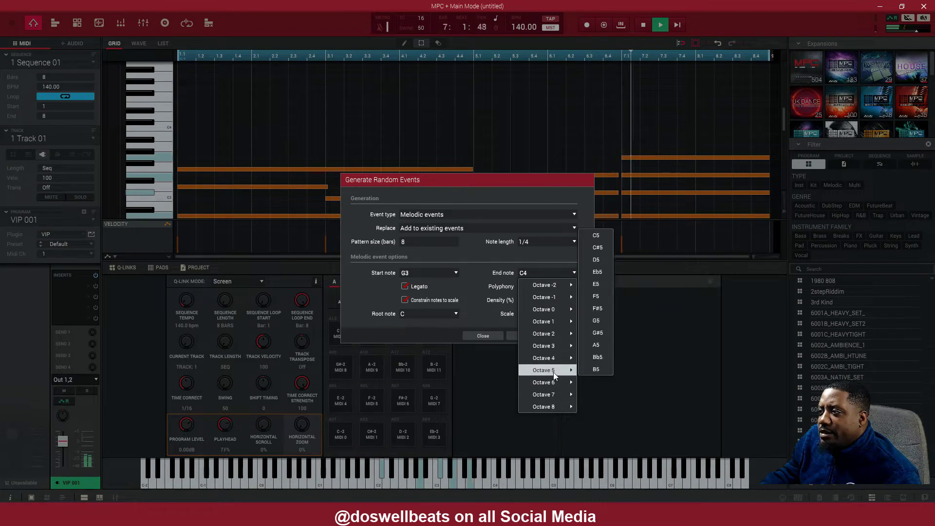
pyautogui.click(596, 235)
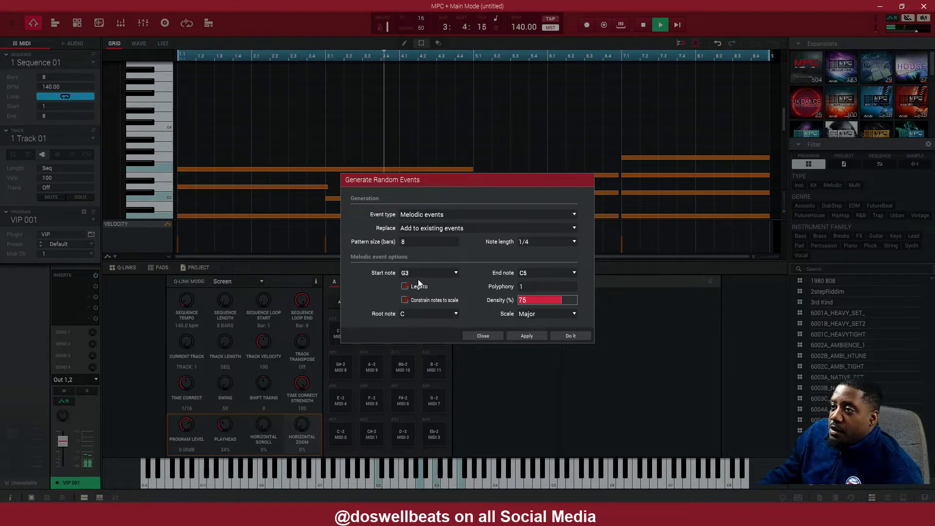
# Set the root note to D and the scale to Pentatonic Minor, and generate the random melody.
pyautogui.click(455, 313)
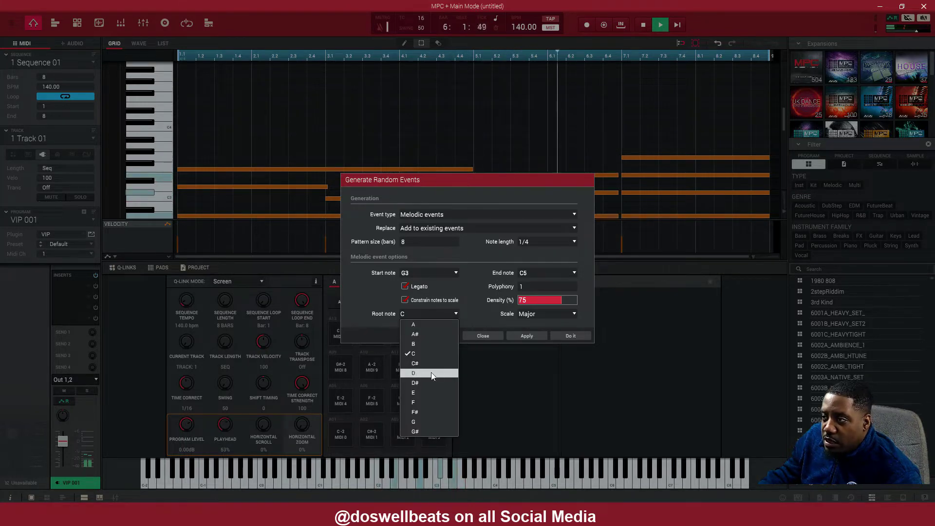
pyautogui.click(431, 373)
pyautogui.click(574, 311)
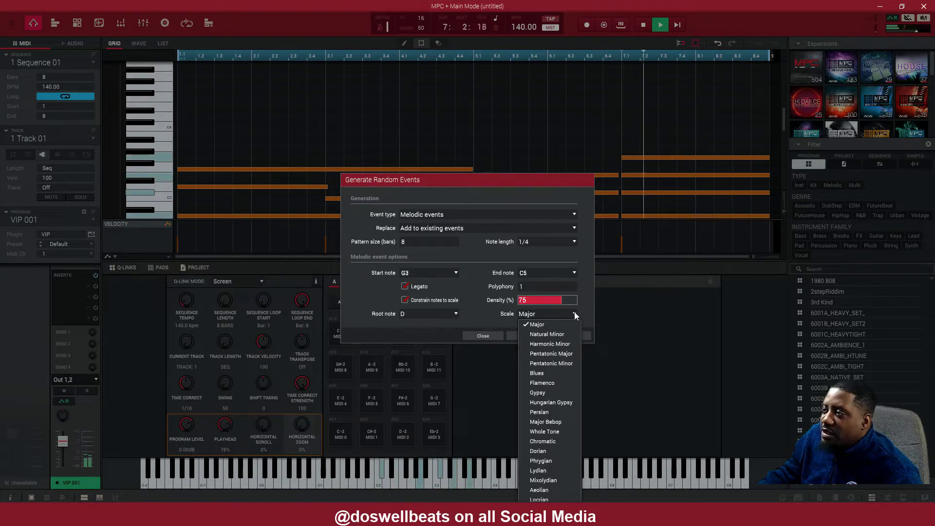
pyautogui.click(555, 363)
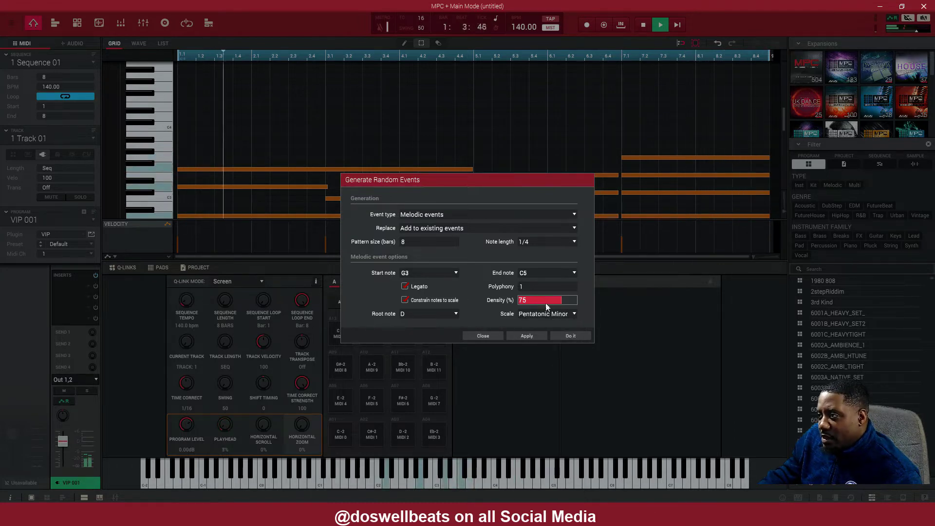
pyautogui.click(529, 337)
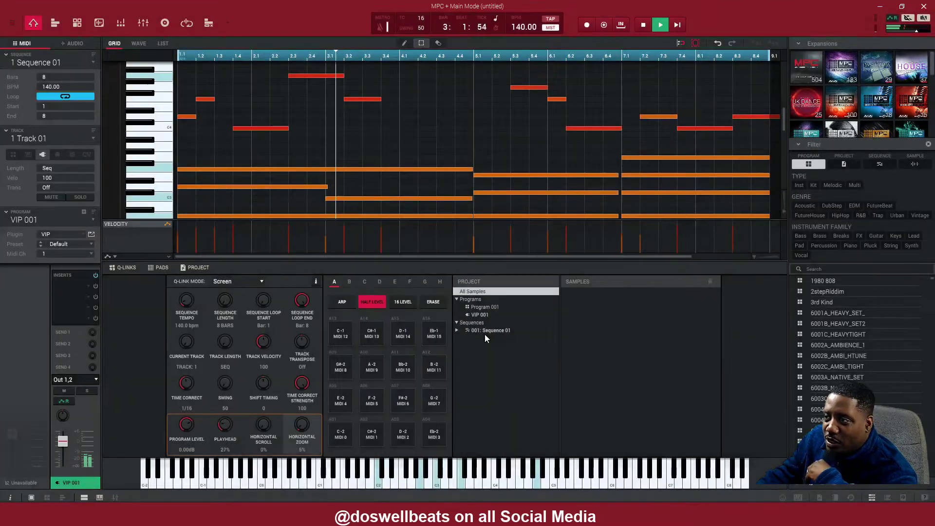
pyautogui.click(484, 335)
# Shorten the last generated melody note so that it ends at the end of bar 8.
pyautogui.scroll(5, 514, 172)
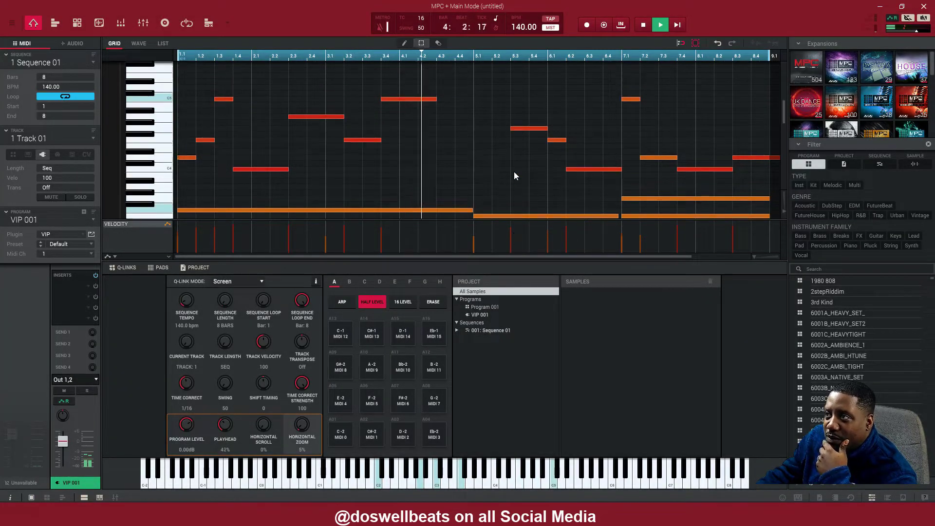
pyautogui.scroll(1, 515, 175)
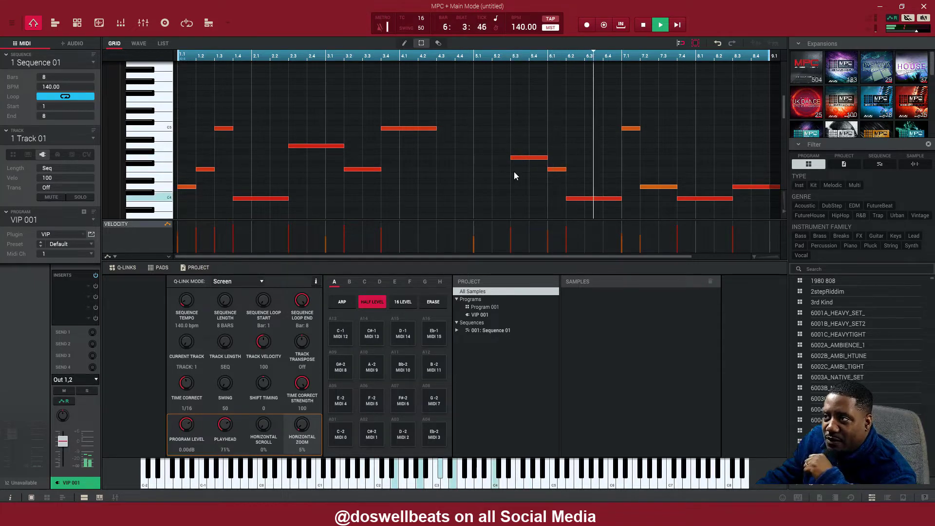
pyautogui.scroll(-2, 515, 176)
pyautogui.scroll(-1, 513, 172)
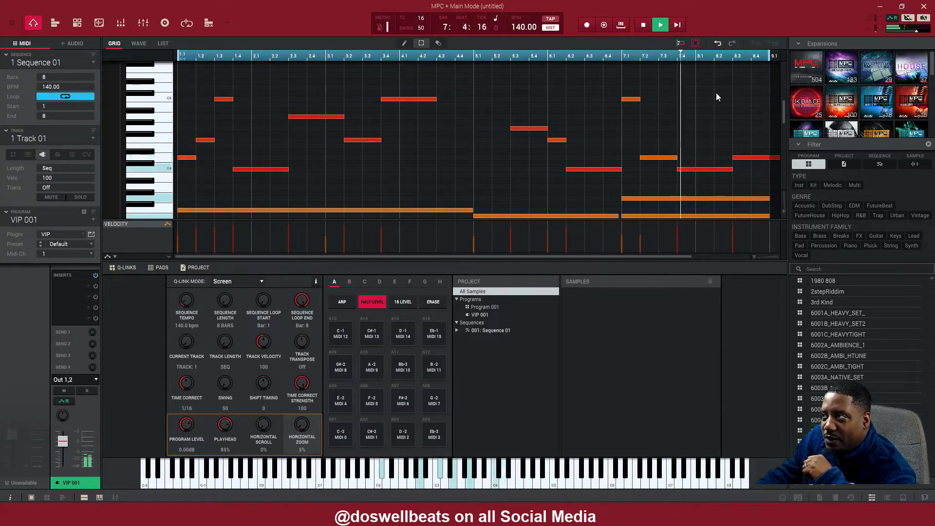
pyautogui.moveTo(674, 256); pyautogui.dragTo(723, 256)
pyautogui.moveTo(726, 160); pyautogui.dragTo(725, 160)
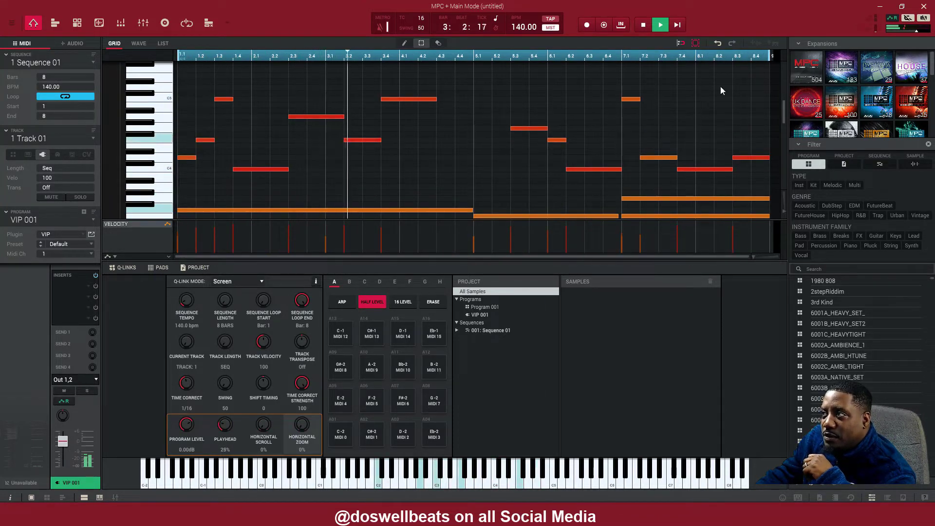
# Transpose all the generated melody notes above the chords down one octave.
pyautogui.moveTo(743, 70); pyautogui.dragTo(135, 184)
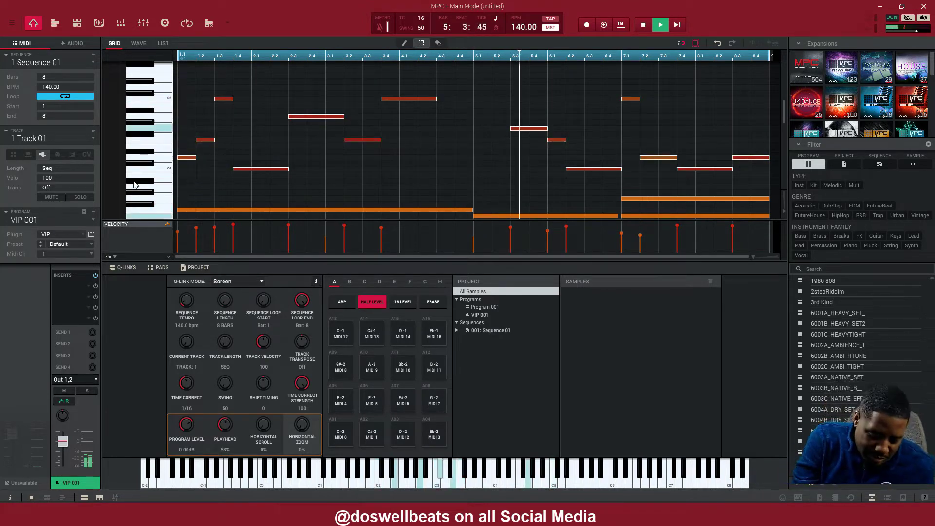
pyautogui.hotkey('shift', 'Down')
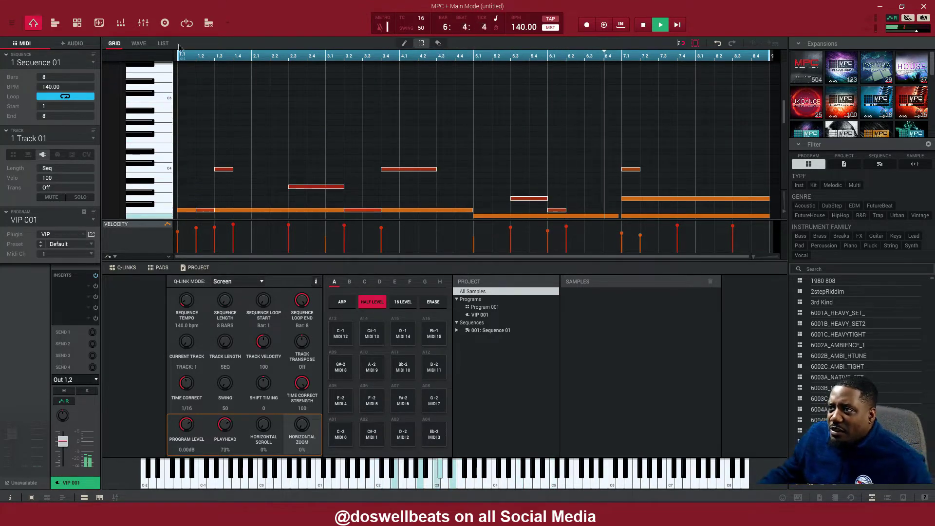
pyautogui.scroll(-5, 372, 95)
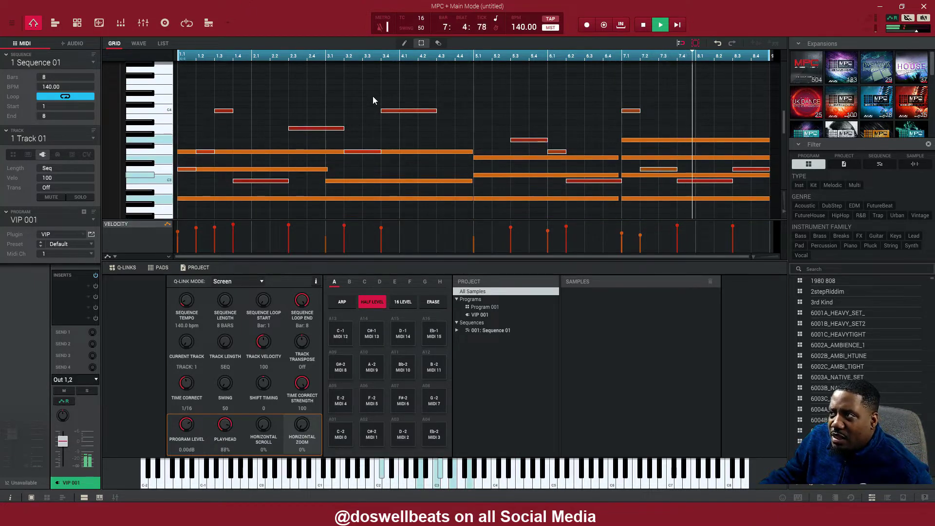
# Lower the velocities of all the selected melody notes together so the melody plays softer.
pyautogui.scroll(-2, 373, 97)
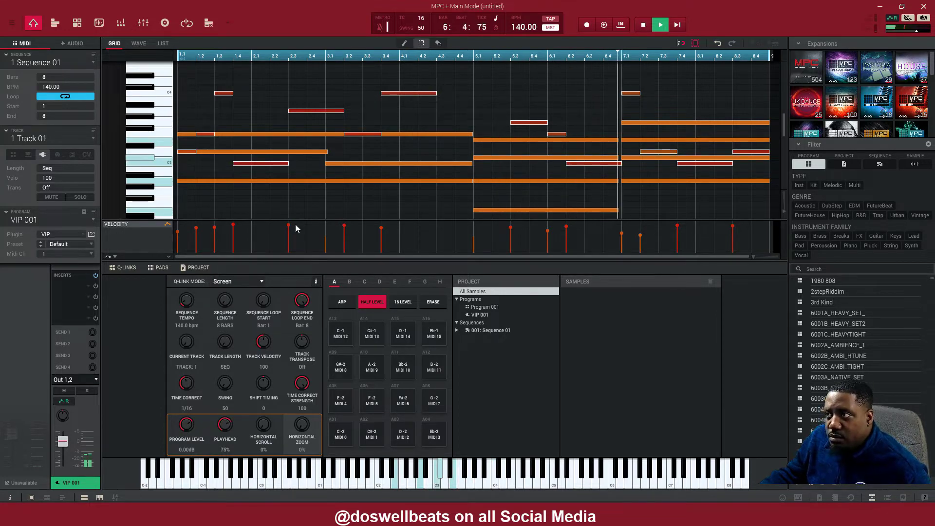
pyautogui.moveTo(289, 226)
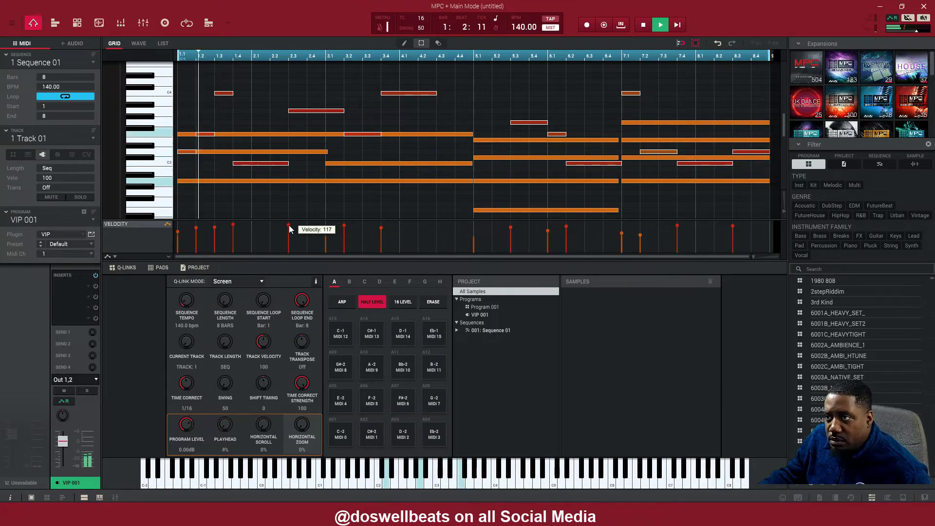
pyautogui.moveTo(289, 229)
pyautogui.mouseDown()
pyautogui.moveTo(294, 248)
pyautogui.moveTo(296, 238)
pyautogui.mouseUp()
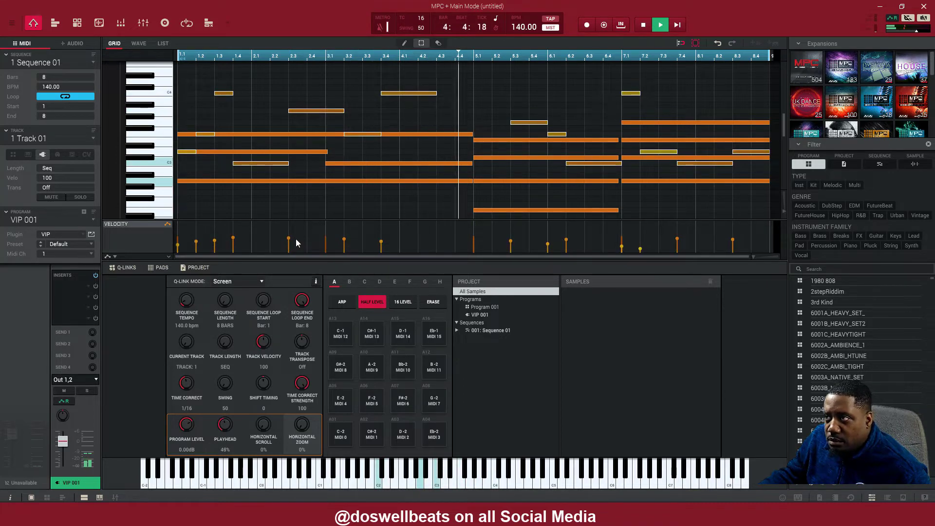
pyautogui.moveTo(296, 239); pyautogui.dragTo(292, 237)
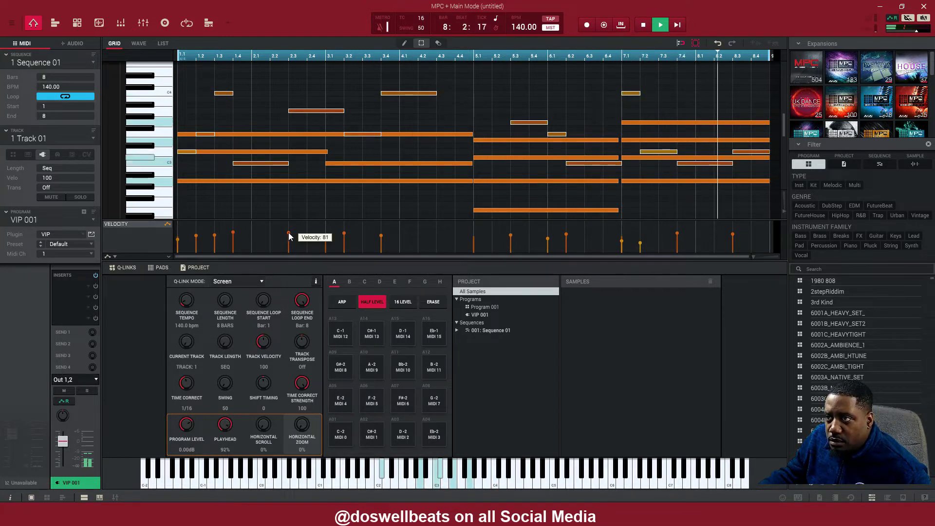
pyautogui.moveTo(289, 237); pyautogui.dragTo(293, 234)
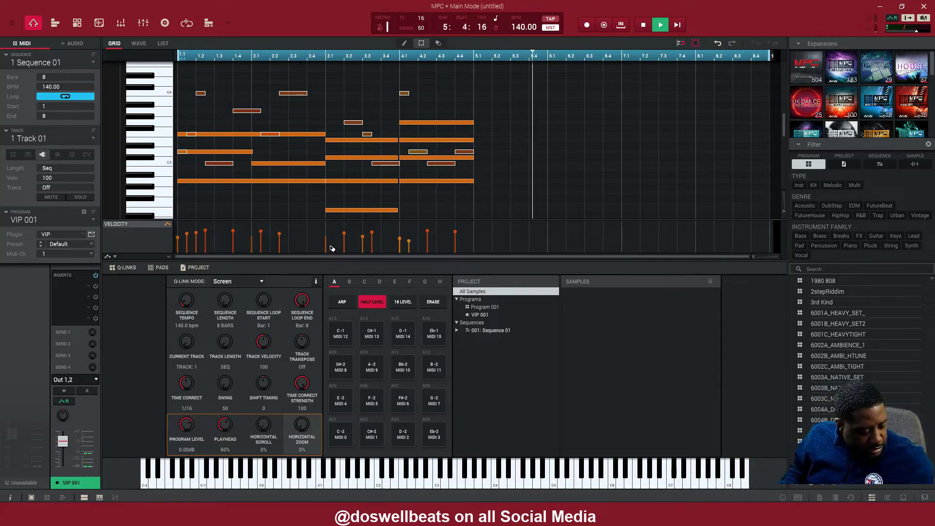
# Try duplicating the compressed four-bar phrase into bars 5 to 8, and undo back to the original 8-bar timing.
pyautogui.hotkey('ctrl', 'a')
pyautogui.hotkey('ctrl', 'd')
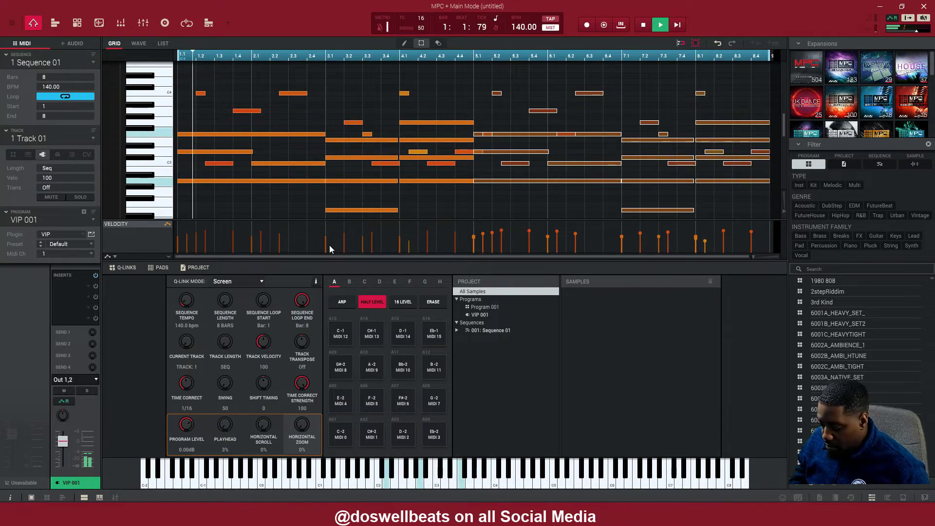
pyautogui.hotkey('ctrl', 'z')
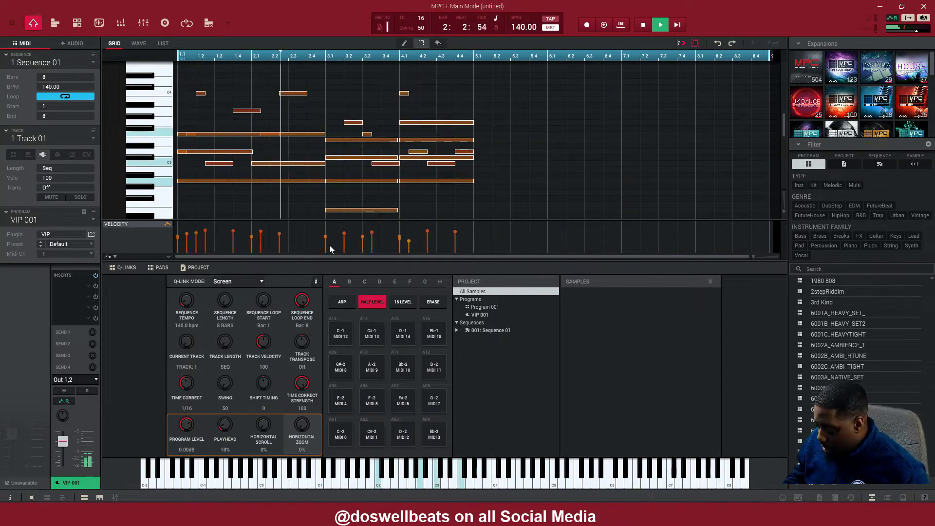
pyautogui.hotkey('ctrl', 'y')
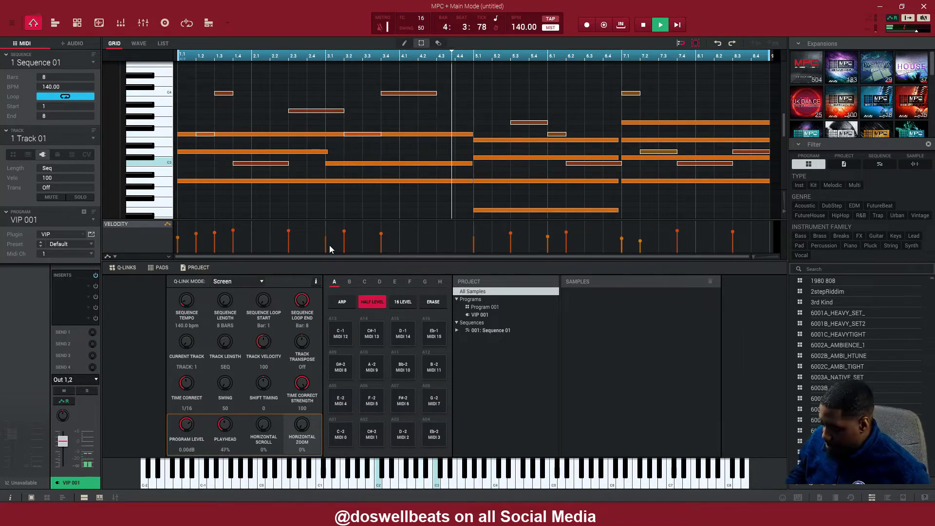
# Try a tempo of 160 BPM, and set the tempo to 170 BPM for playback.
pyautogui.press('space')
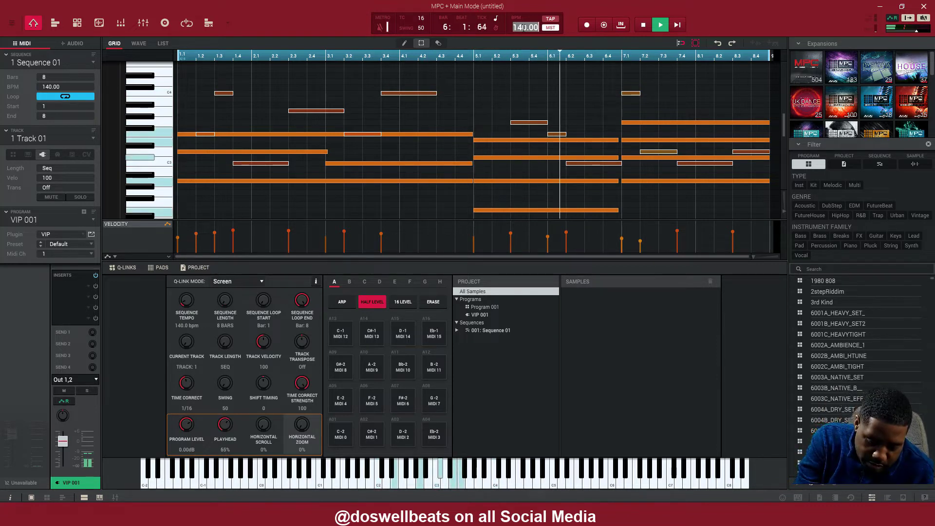
pyautogui.write('160')
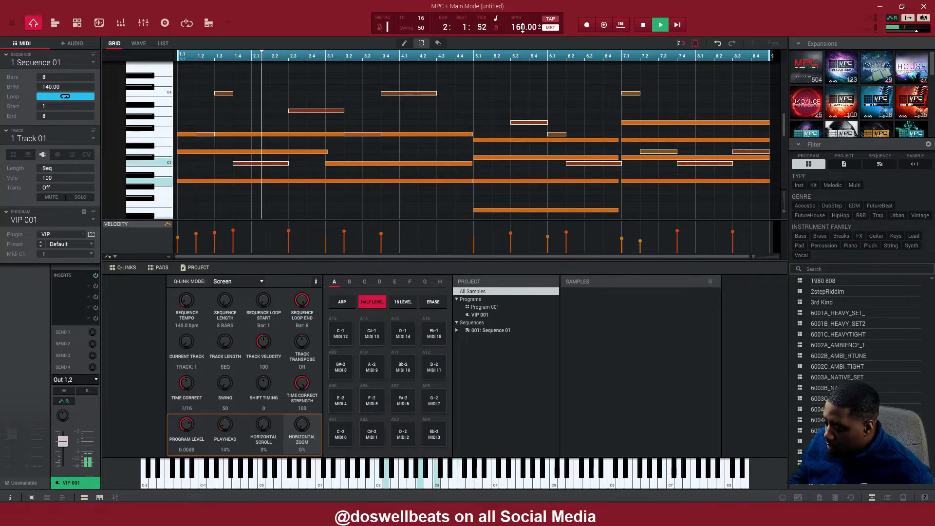
pyautogui.press('space')
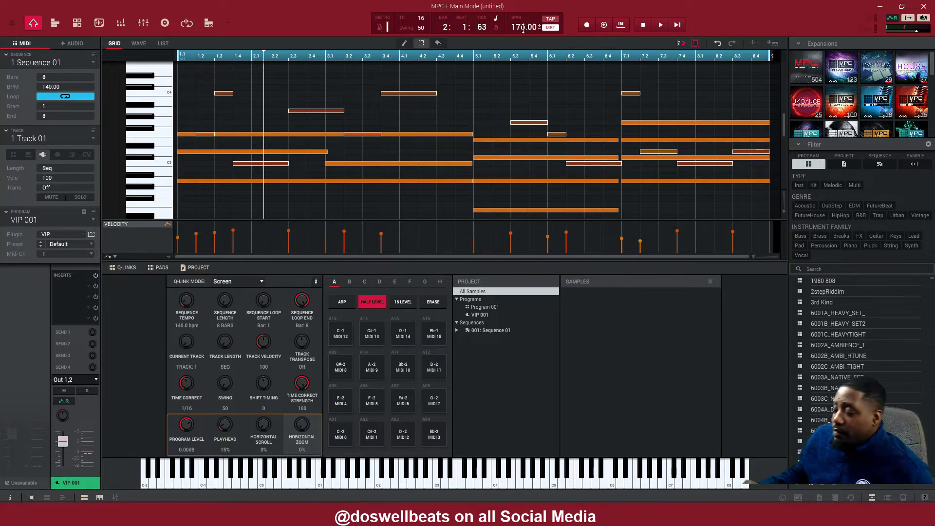
pyautogui.press('space')
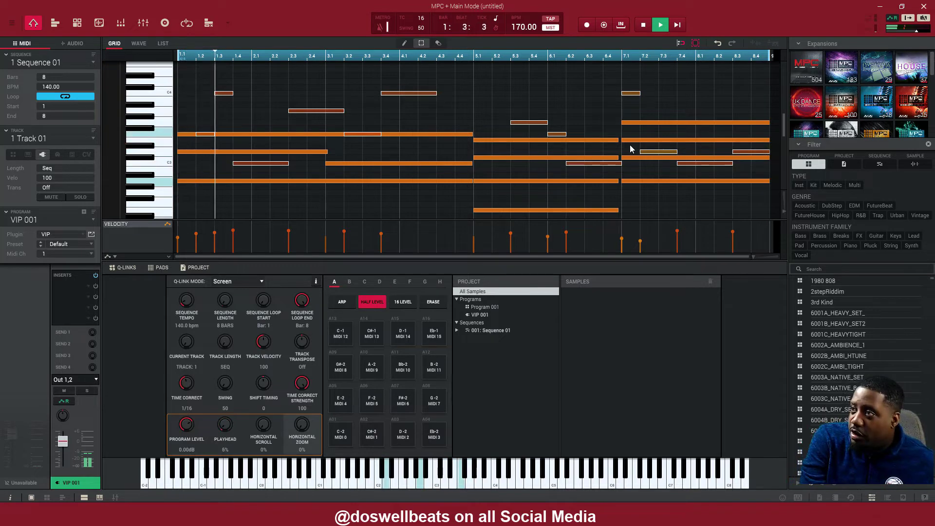
# Transpose the selected melody notes up one octave, above the chords.
pyautogui.hotkey('shift', 'Up')
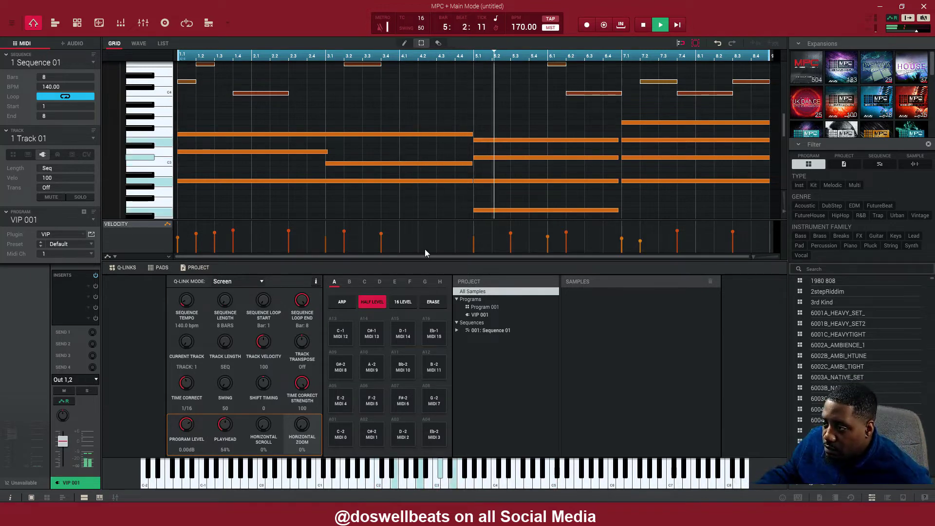
pyautogui.scroll(2, 440, 207)
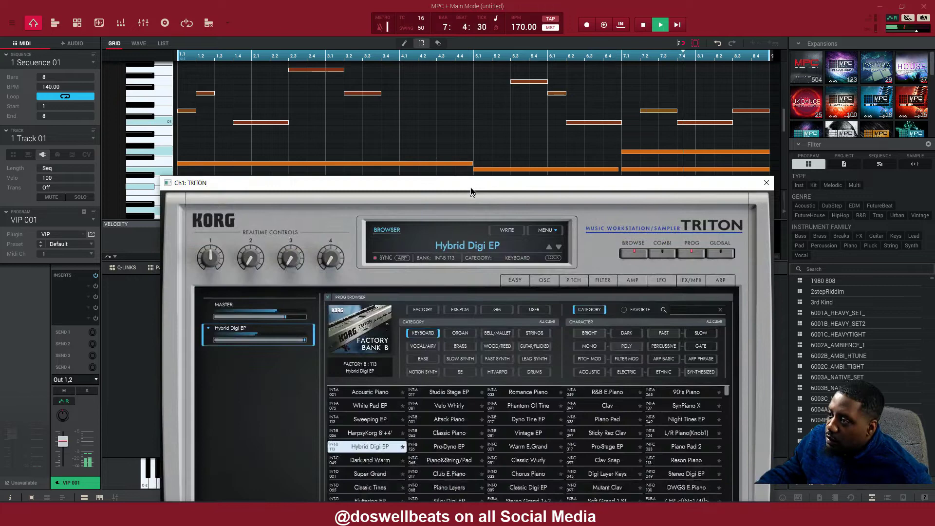
# Audition the Triton keyboard programs Dark and Warm, Super Grand, Classic Tines and Fluttering EP, toggling the arpeggiator on Dark and Warm.
pyautogui.moveTo(470, 188); pyautogui.dragTo(440, 82)
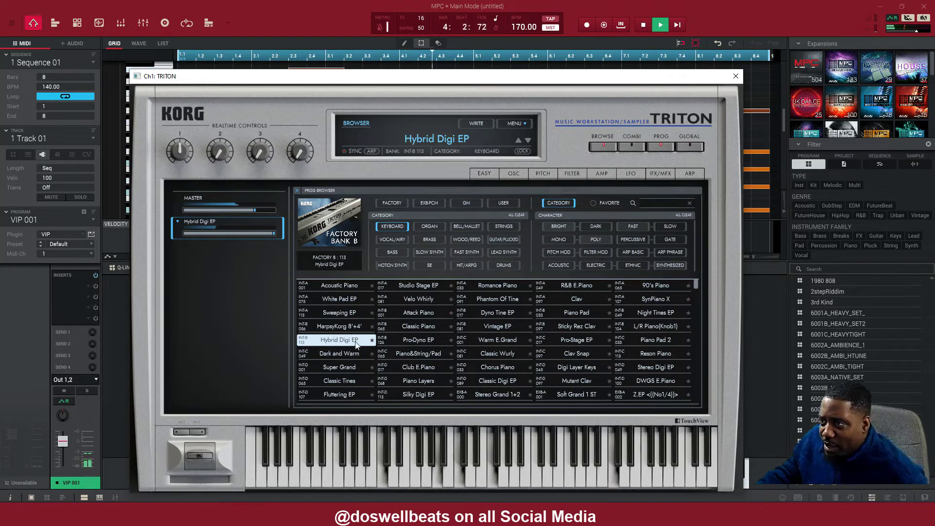
pyautogui.click(341, 354)
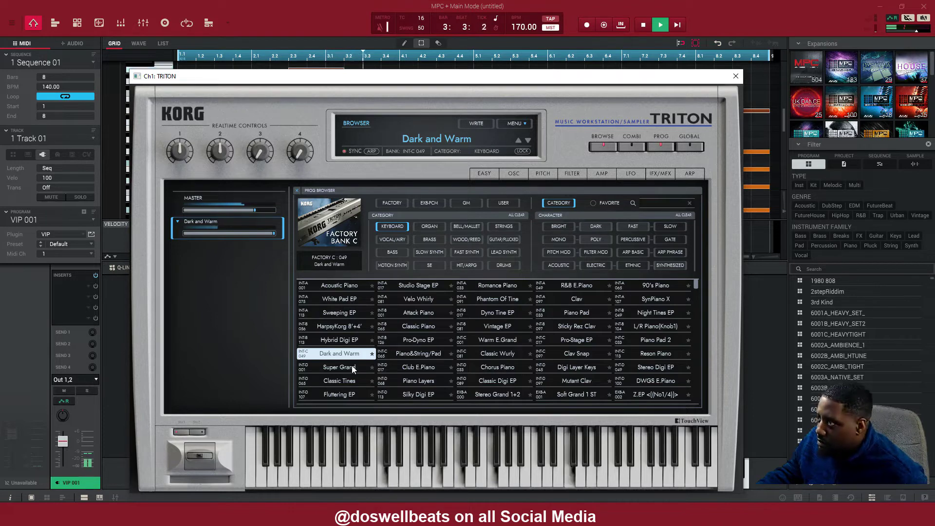
pyautogui.click(372, 152)
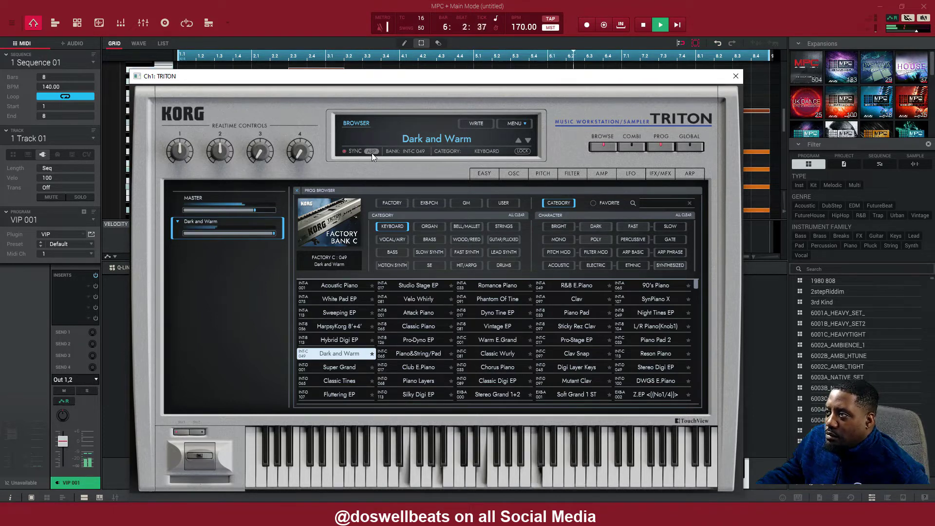
pyautogui.click(372, 152)
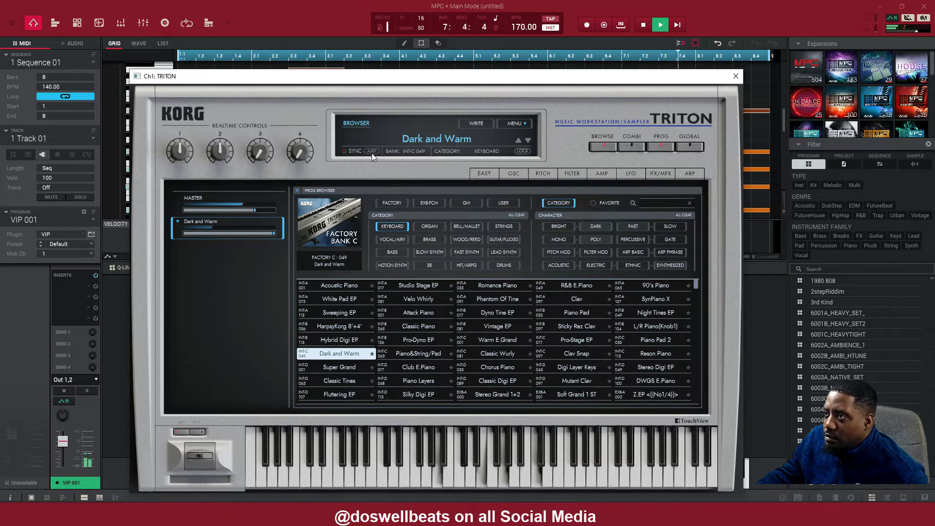
pyautogui.click(347, 368)
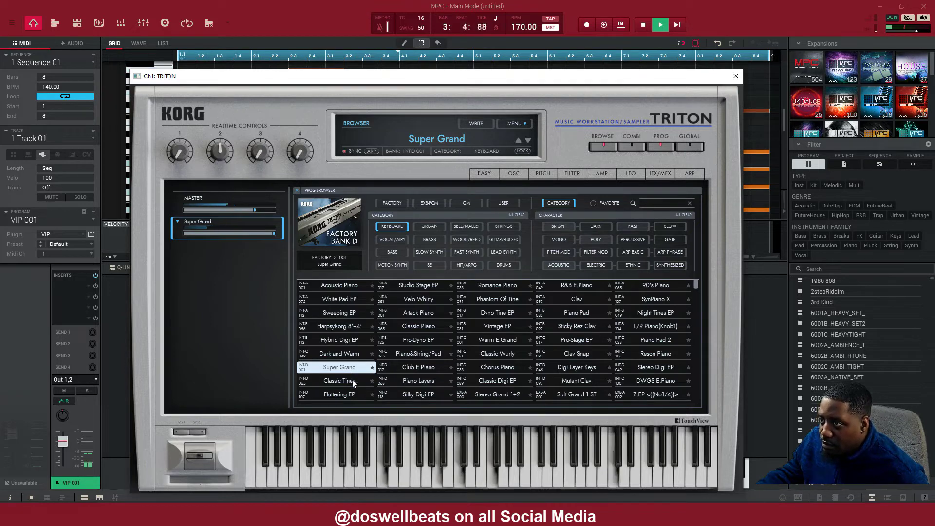
pyautogui.click(354, 384)
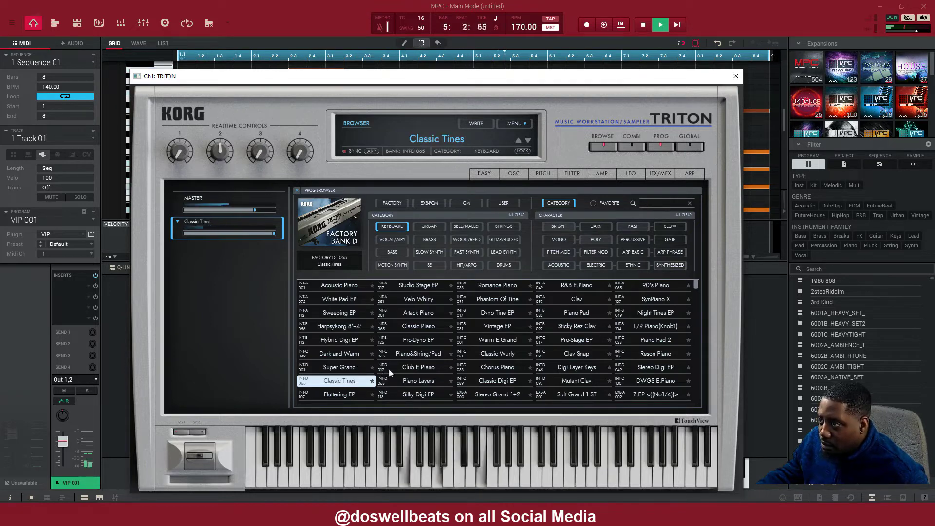
pyautogui.click(339, 397)
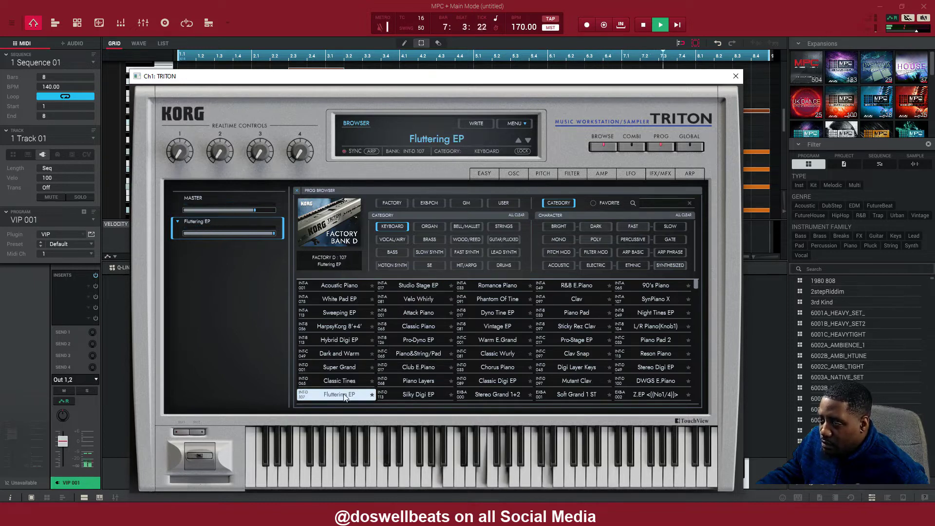
# Audition the keyboard programs Studio Stage EP, Romance Piano, R&B E.Piano and Pro-Stage EP, comparing Romance Piano a second time.
pyautogui.click(419, 286)
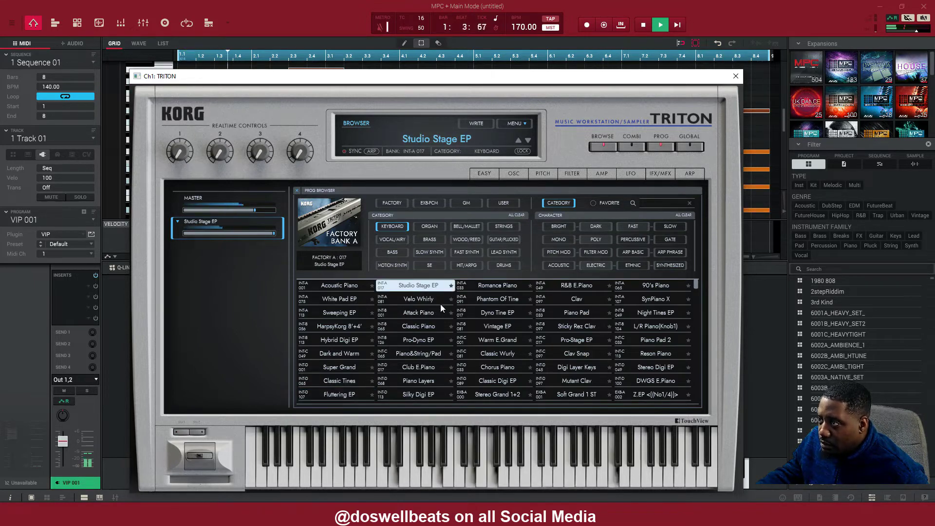
pyautogui.click(489, 286)
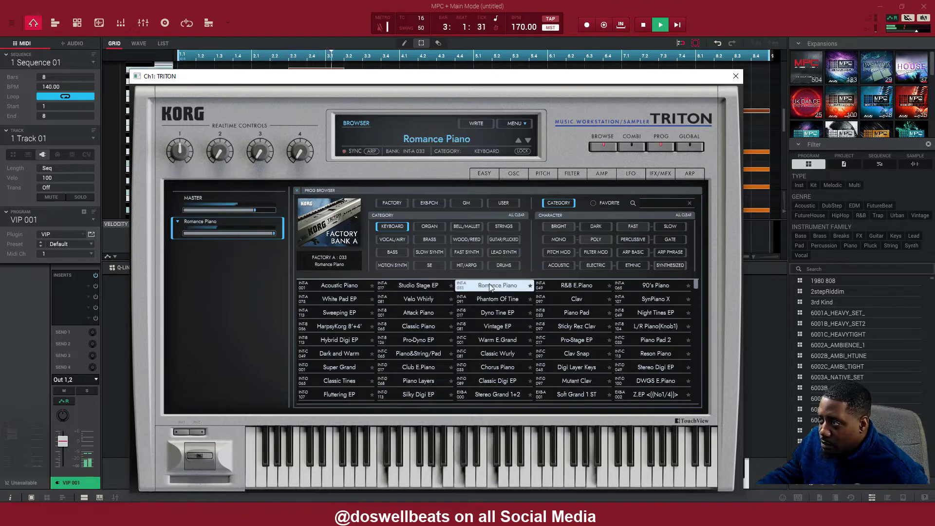
pyautogui.click(572, 286)
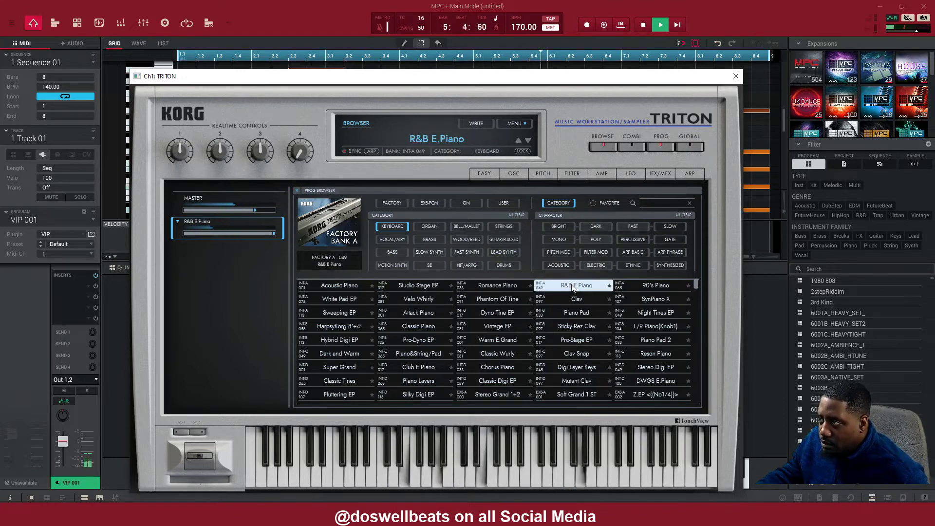
pyautogui.click(504, 290)
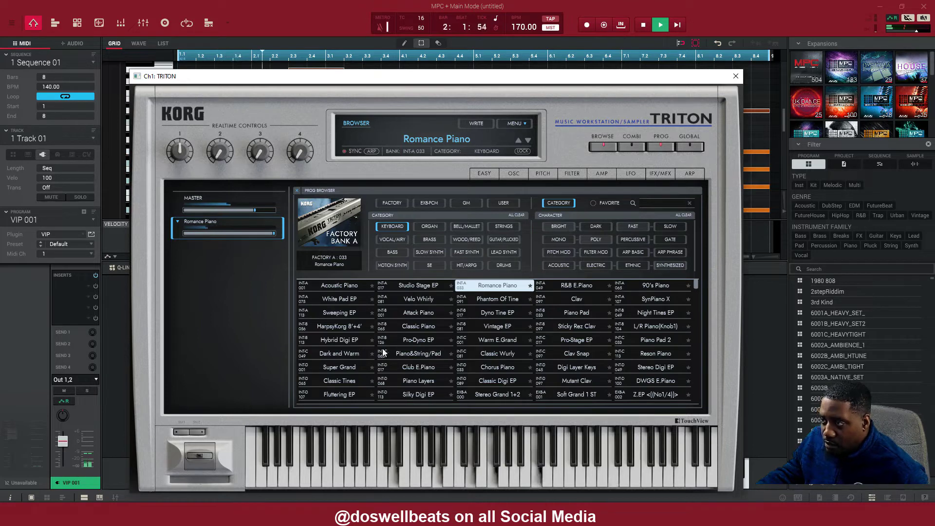
pyautogui.click(576, 340)
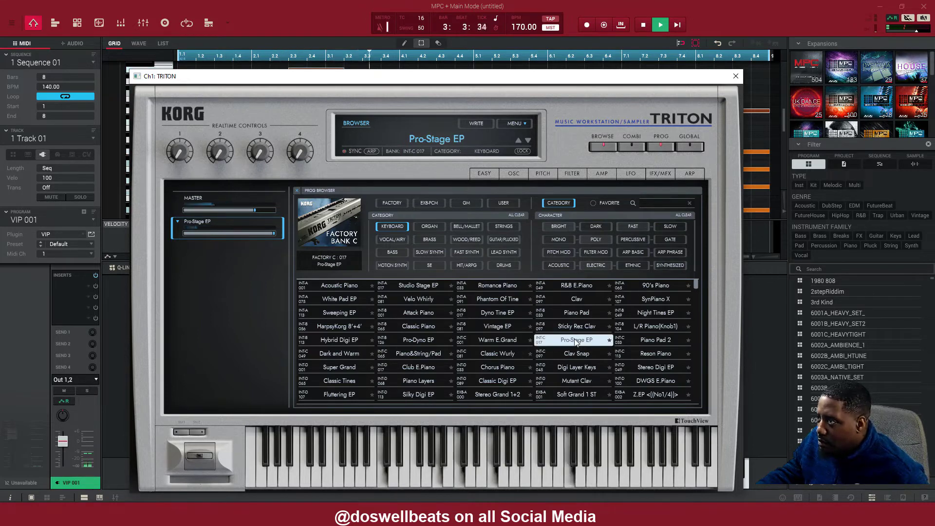
# Filter the Triton programs to Strings and audition WatcherOfTheSky, PizzicatoSection, Symphonic Bows and Viola Solo.
pyautogui.click(503, 225)
pyautogui.click(482, 304)
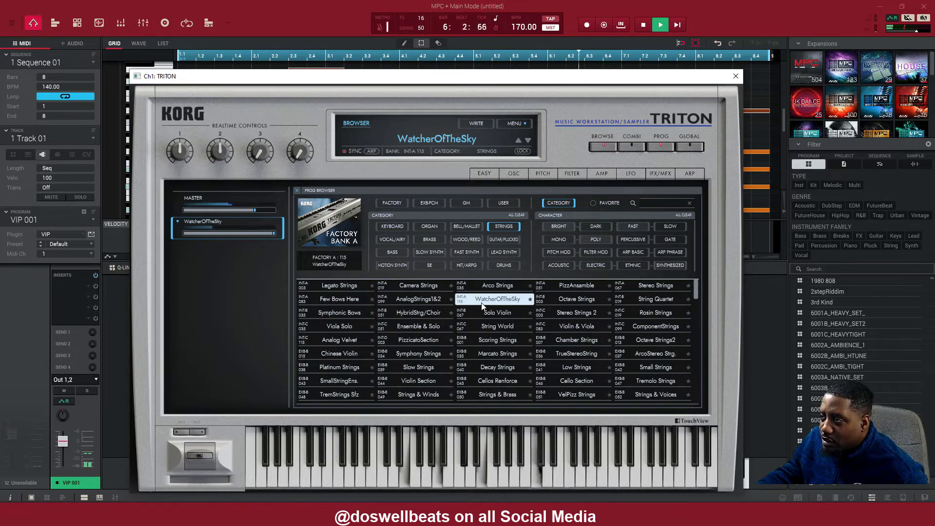
pyautogui.click(413, 337)
pyautogui.click(342, 314)
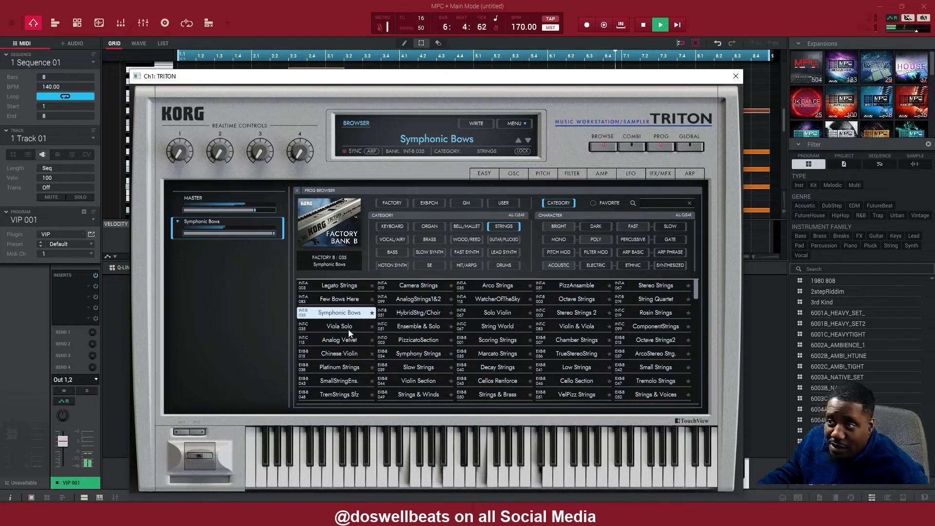
pyautogui.click(348, 328)
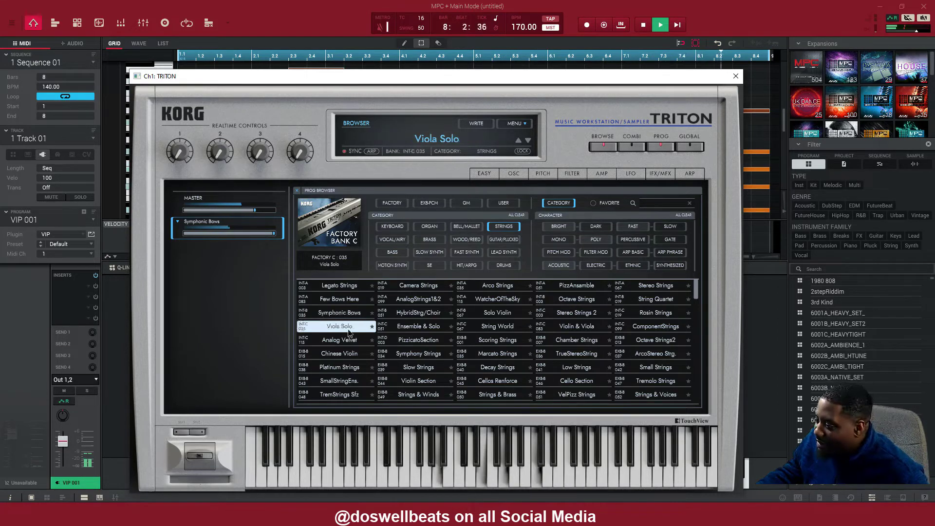
# Audition the string programs Analog Velvet, Chinese Violin, Platinum Strings and Slow Strings, and load Legato Strings.
pyautogui.click(350, 341)
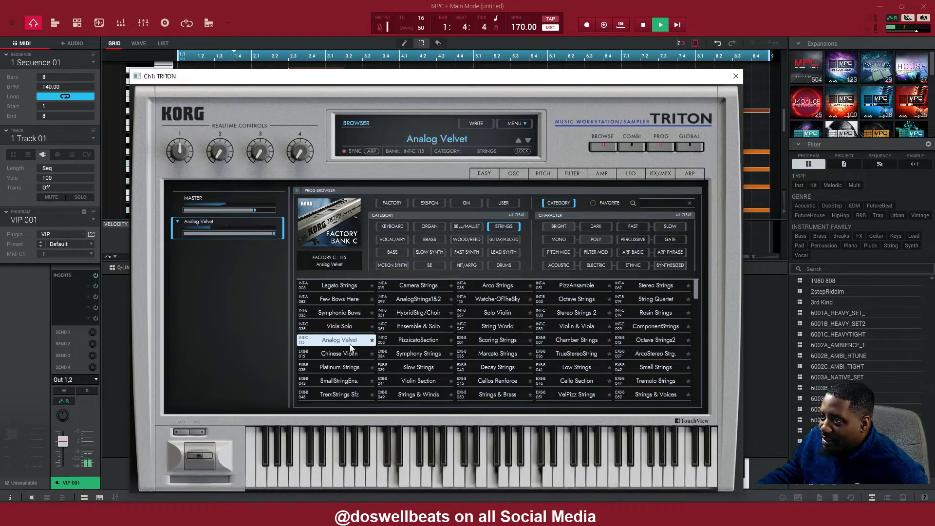
pyautogui.click(352, 354)
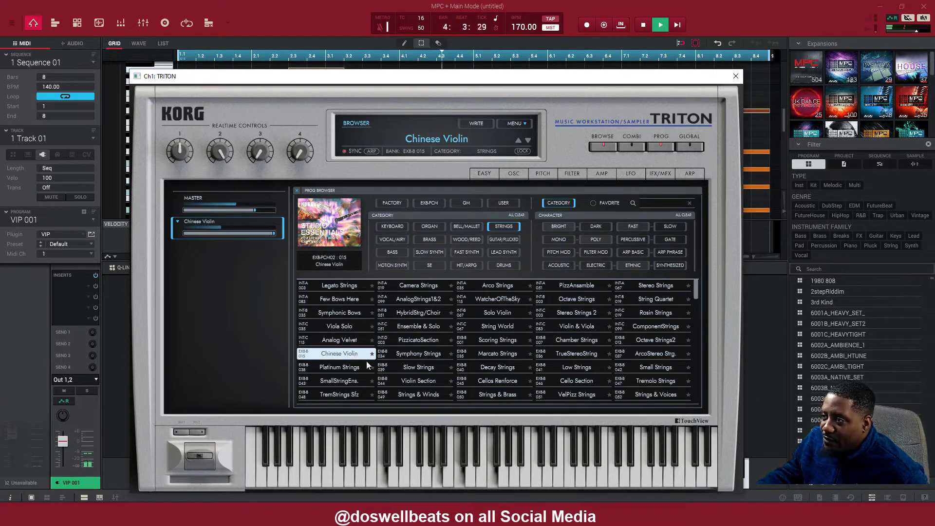
pyautogui.click(361, 370)
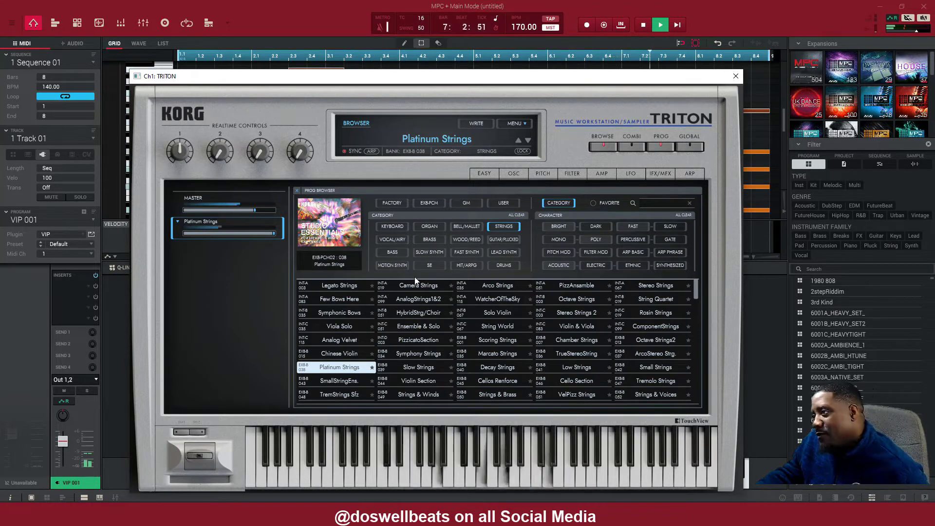
pyautogui.click(427, 365)
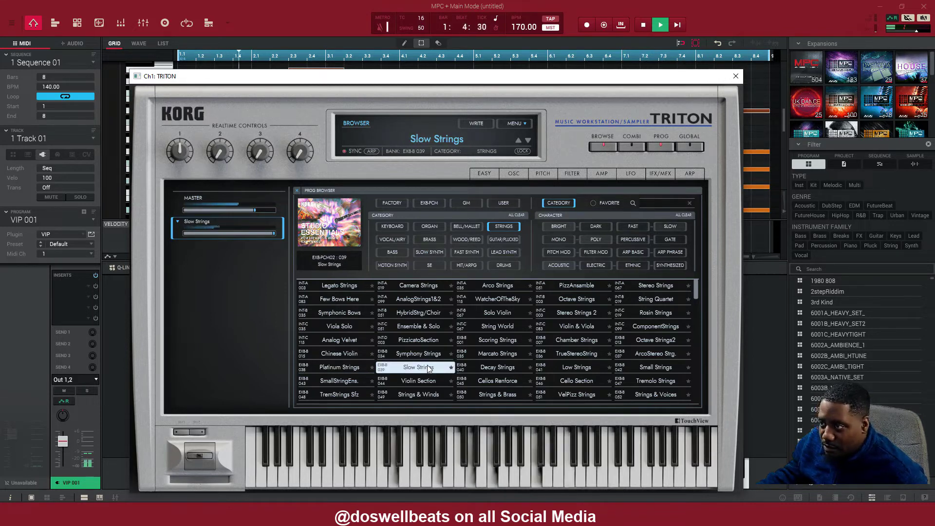
pyautogui.click(348, 285)
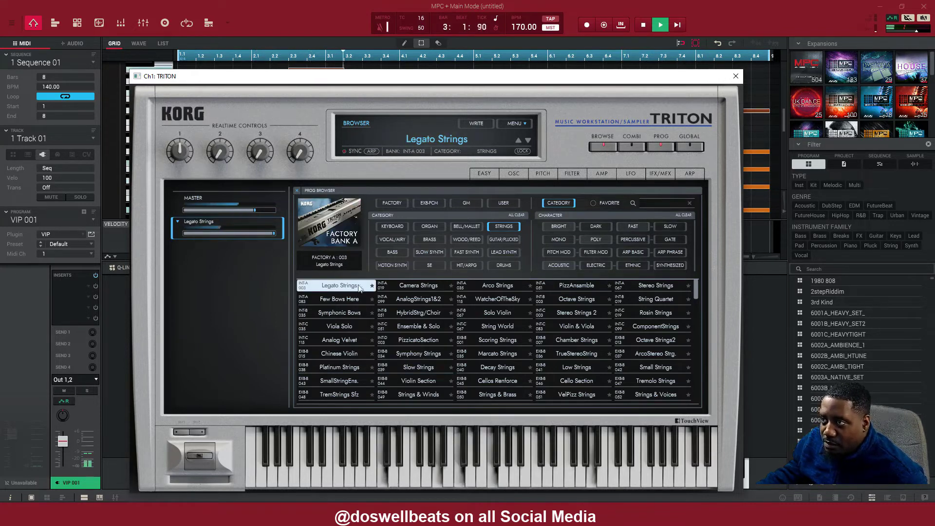
# Filter the Triton programs to Keyboard, audition Hybrid Digi EP, load Dark and Warm, and close the plugin window.
pyautogui.click(392, 225)
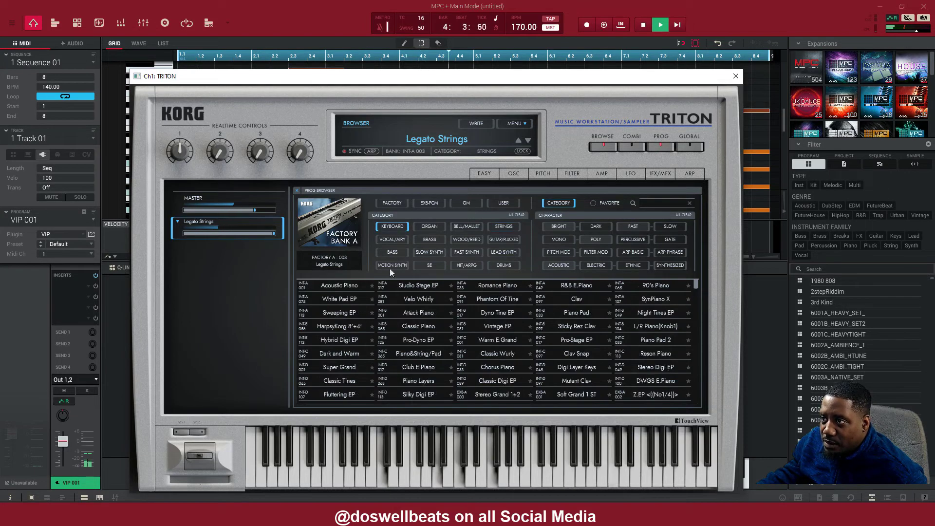
pyautogui.click(338, 340)
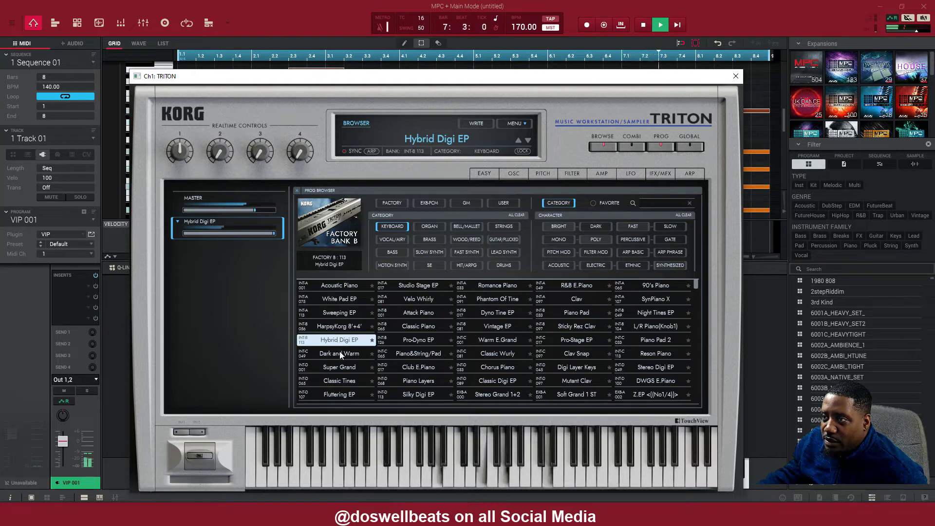
pyautogui.click(340, 354)
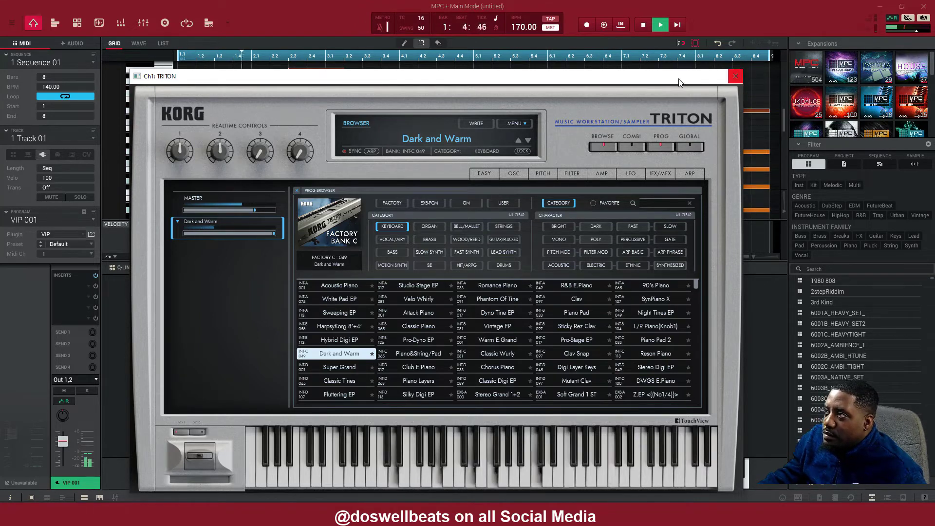
pyautogui.click(735, 76)
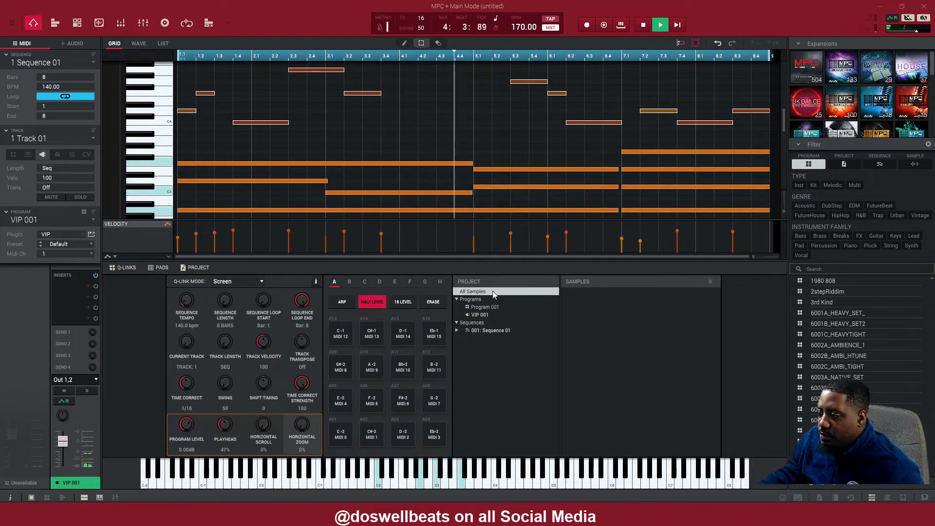
# Rename track 1 as "progression".
pyautogui.scroll(4, 457, 154)
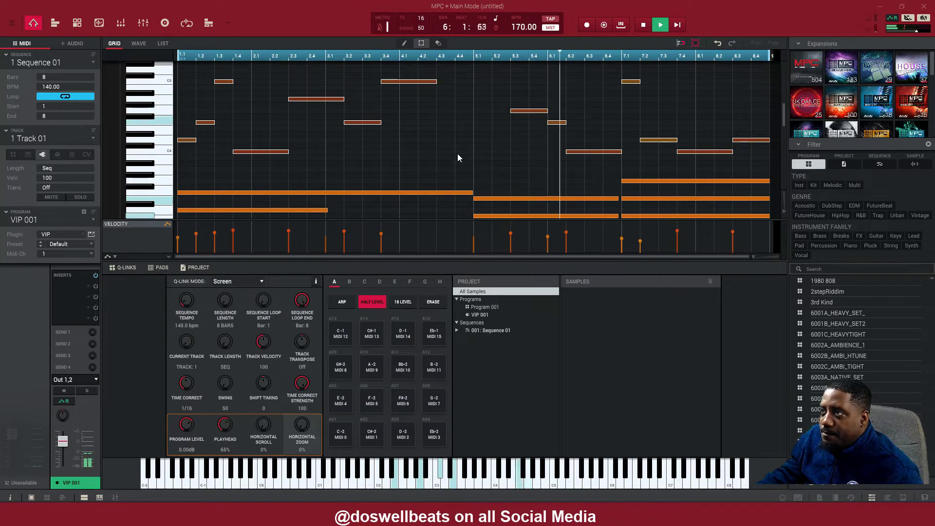
pyautogui.doubleClick(34, 139)
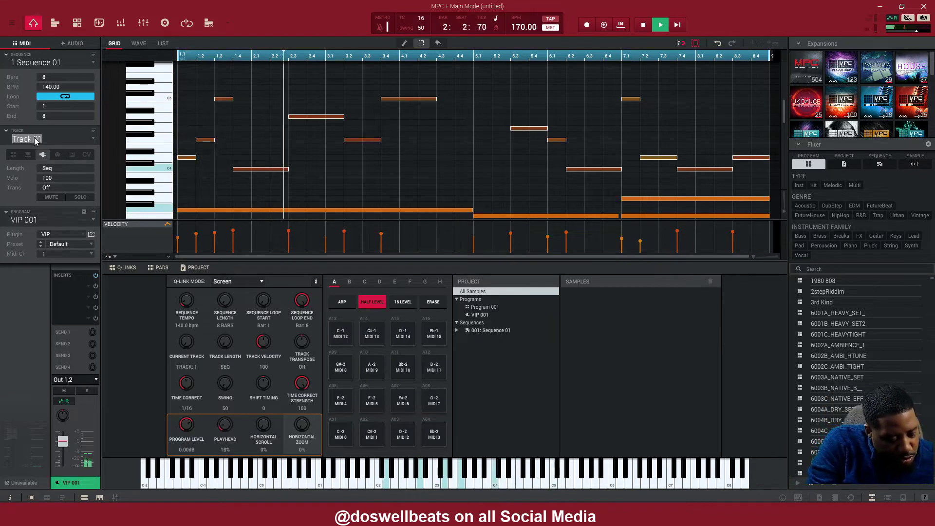
pyautogui.write('pro')
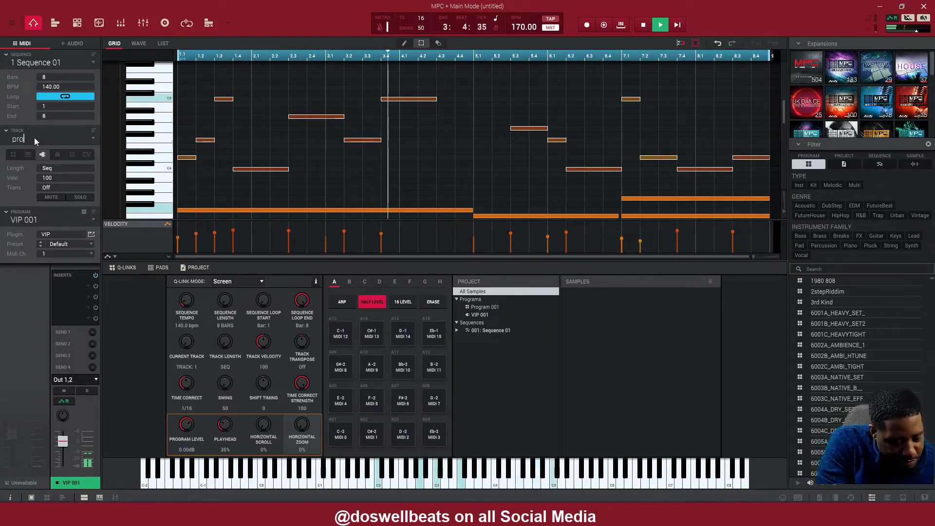
pyautogui.write('gression')
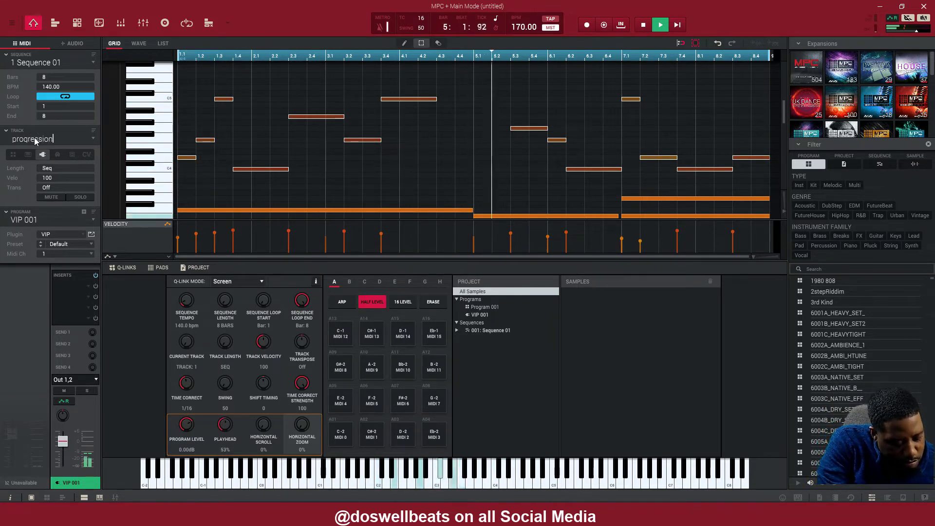
pyautogui.press('Return')
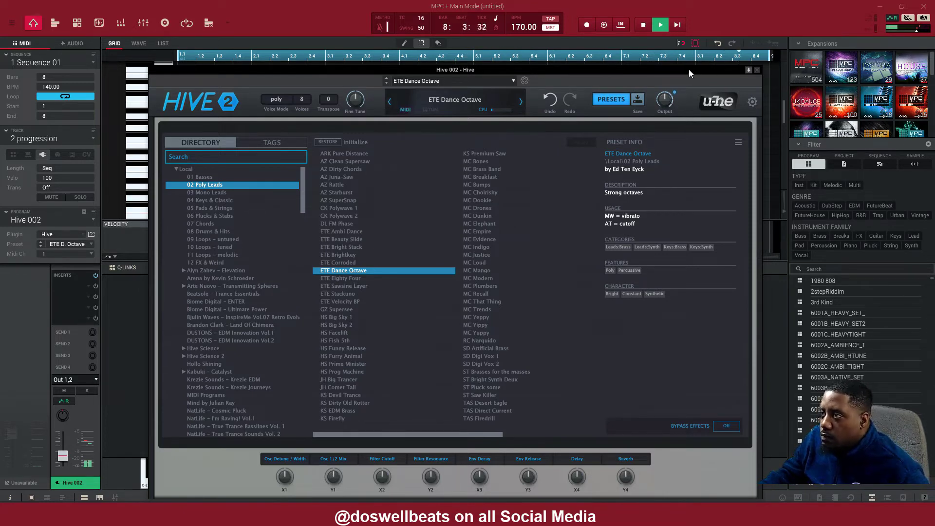
# Close the Hive plugin window and rename track 2 as "melo".
pyautogui.press('Escape')
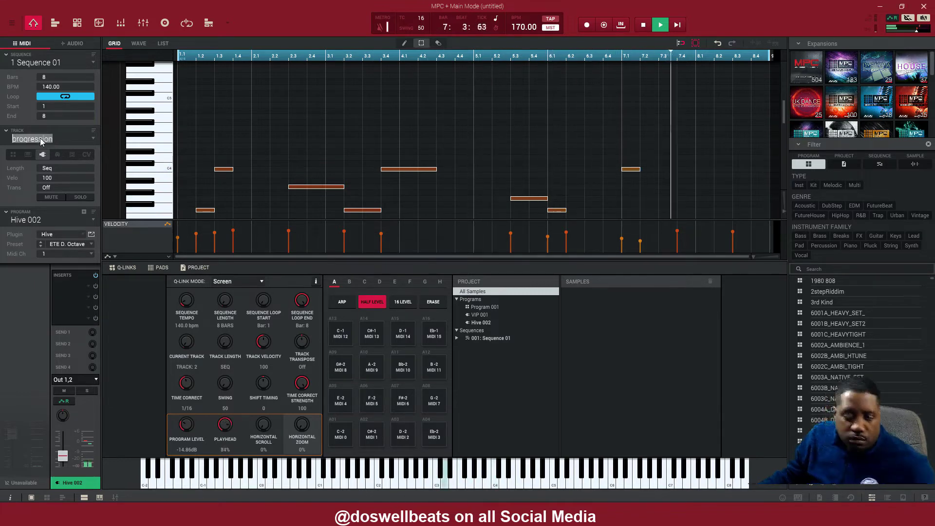
pyautogui.write('melo')
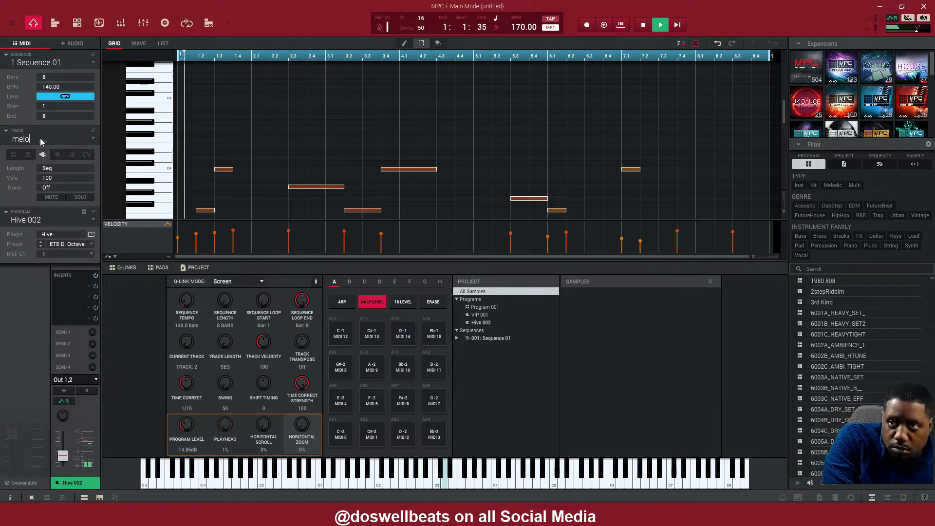
pyautogui.press('Return')
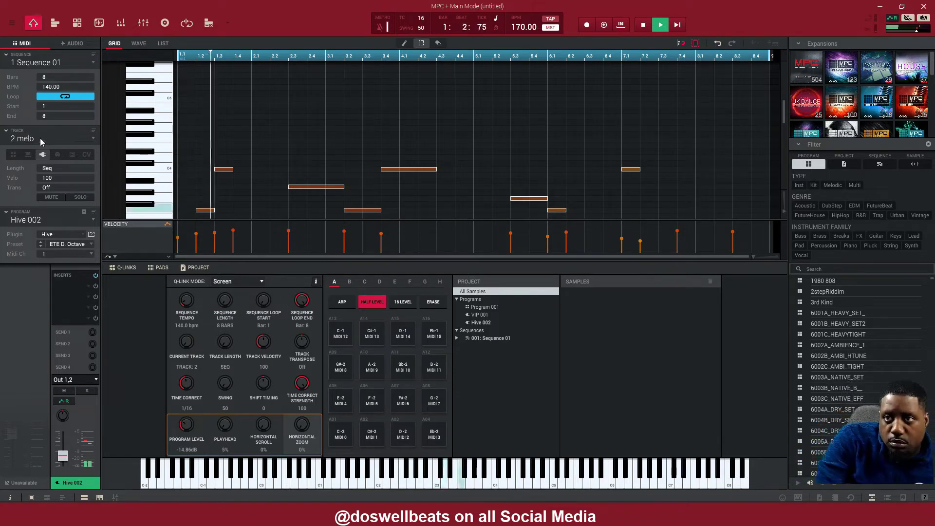
# Set up unused track 30 as a drum track using RnB-Kit-Ballad Ready Kit.
pyautogui.click(92, 140)
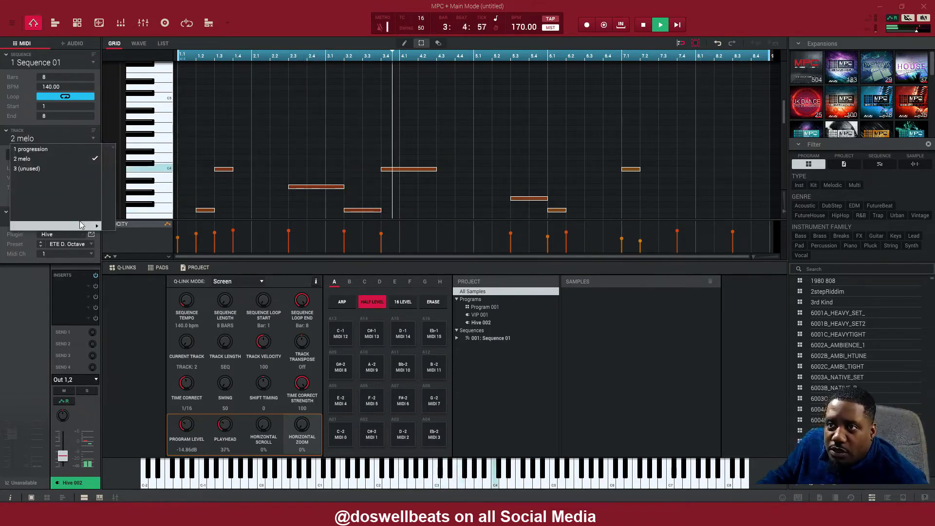
pyautogui.moveTo(81, 223)
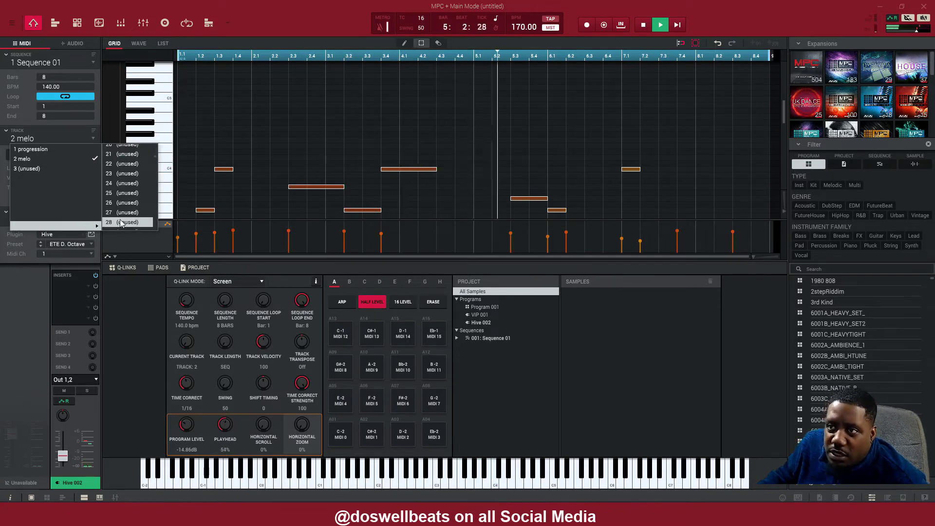
pyautogui.click(119, 212)
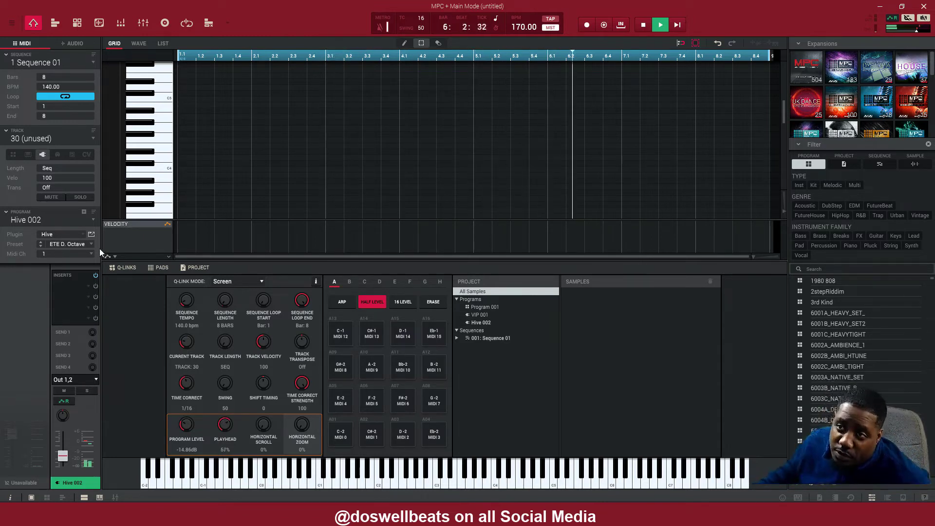
pyautogui.click(13, 154)
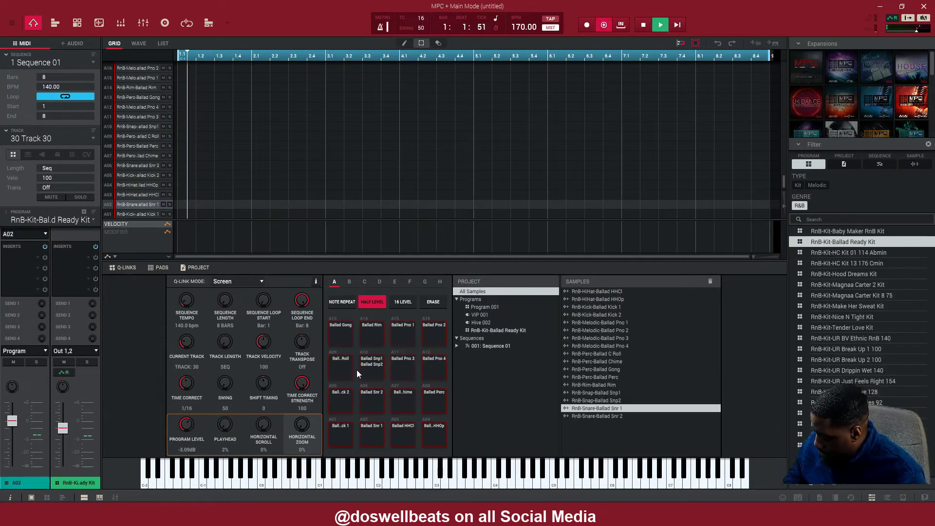
# Overdub extra Ballad Snr 1 hits onto the eight-bar kick and snare pattern and try the Ballad Perc pad.
pyautogui.press('space')
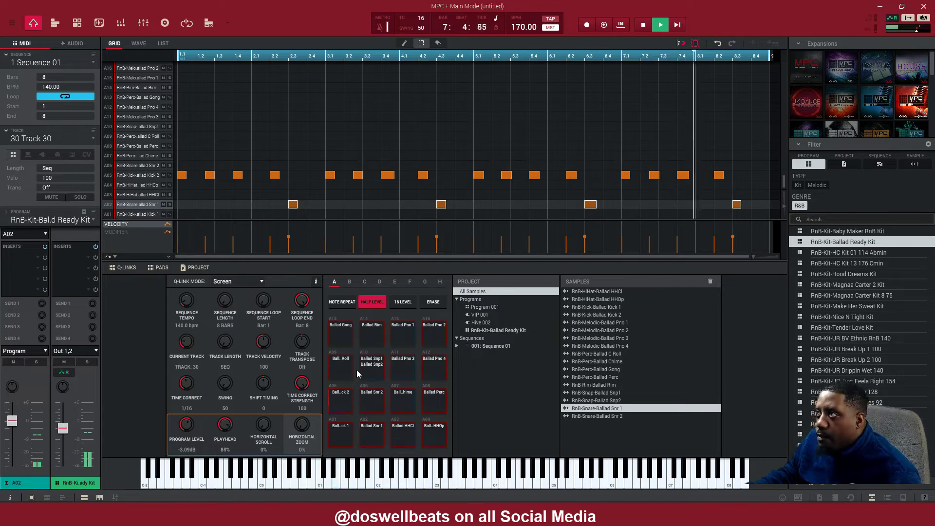
pyautogui.press('o')
pyautogui.press('space')
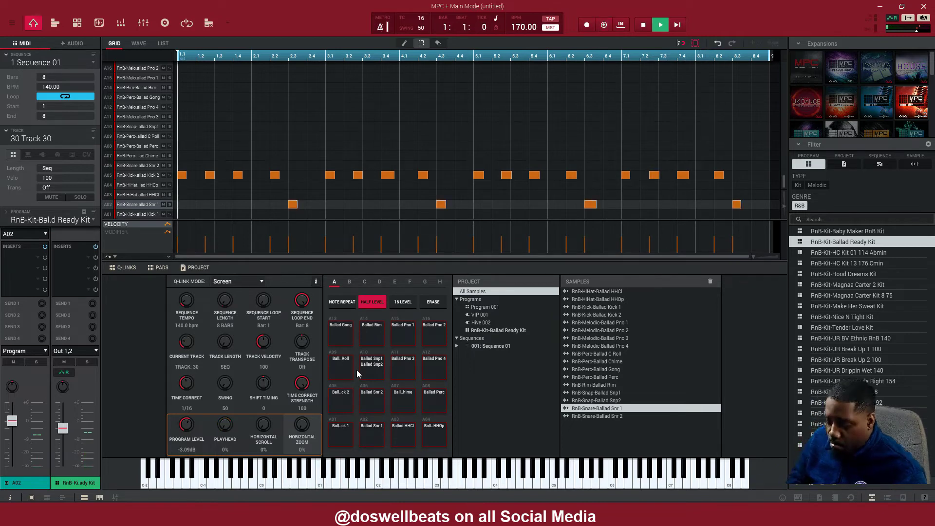
pyautogui.press('space')
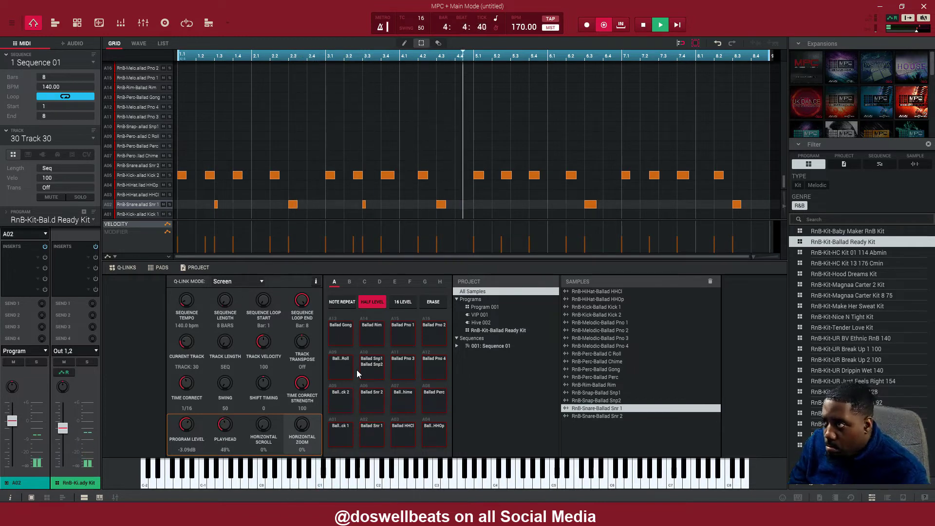
pyautogui.press('x')
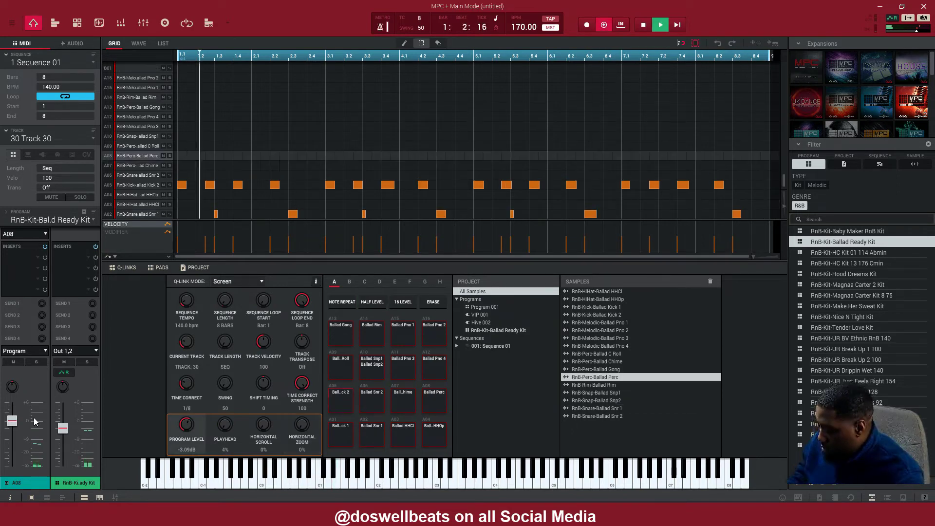
pyautogui.press('f')
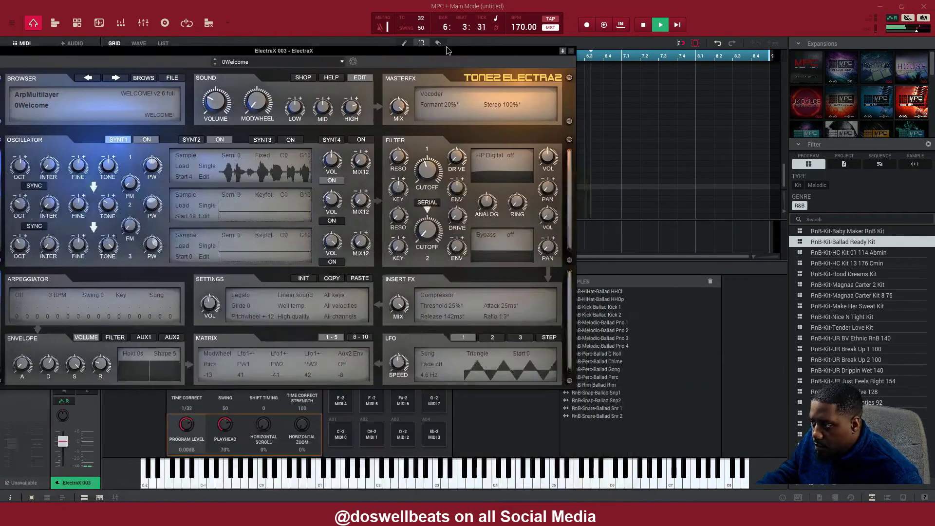
# Load the ElectraX preset 1 doped Icarus on track 3 and lower the track's level.
pyautogui.moveTo(446, 80); pyautogui.dragTo(603, 115)
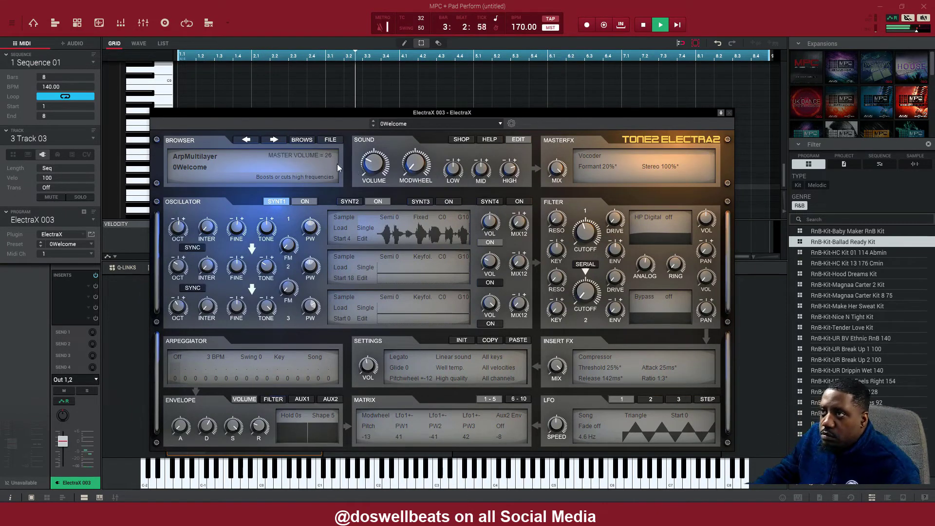
pyautogui.click(275, 139)
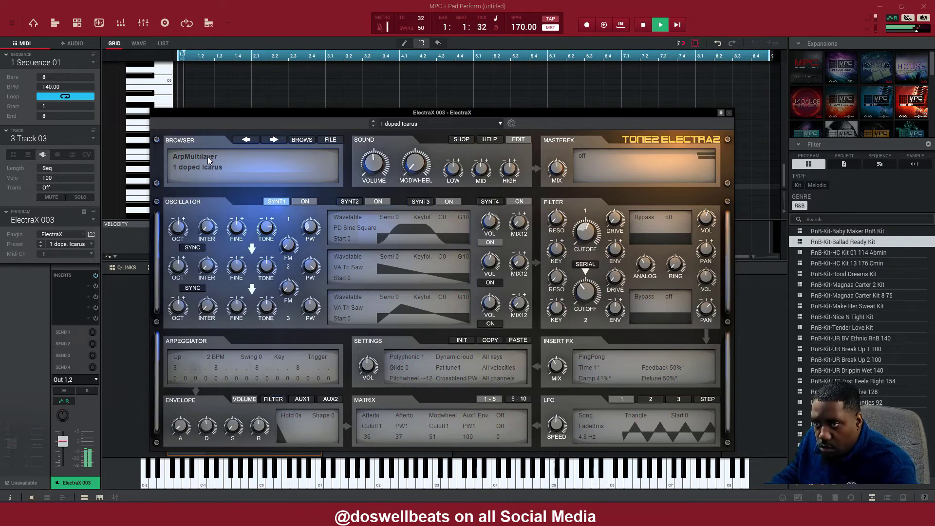
pyautogui.moveTo(64, 444); pyautogui.dragTo(64, 457)
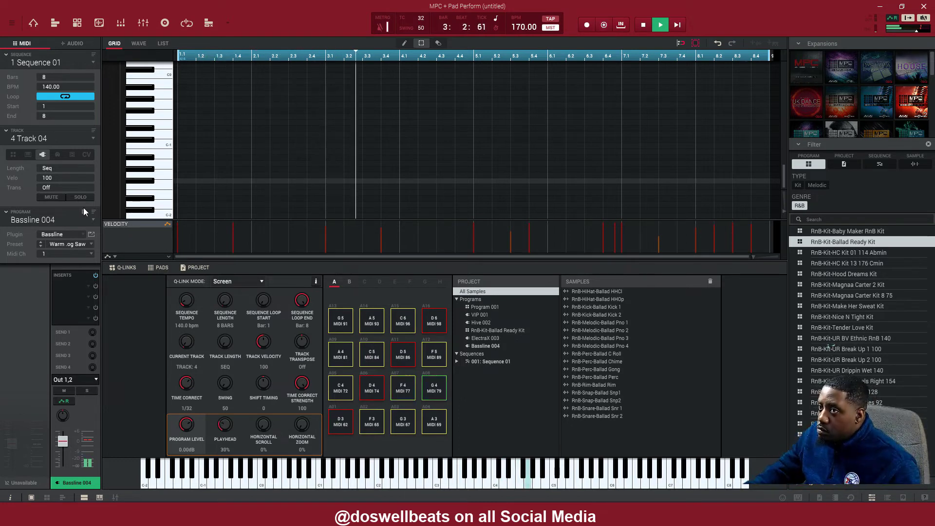
pyautogui.scroll(5, 225, 167)
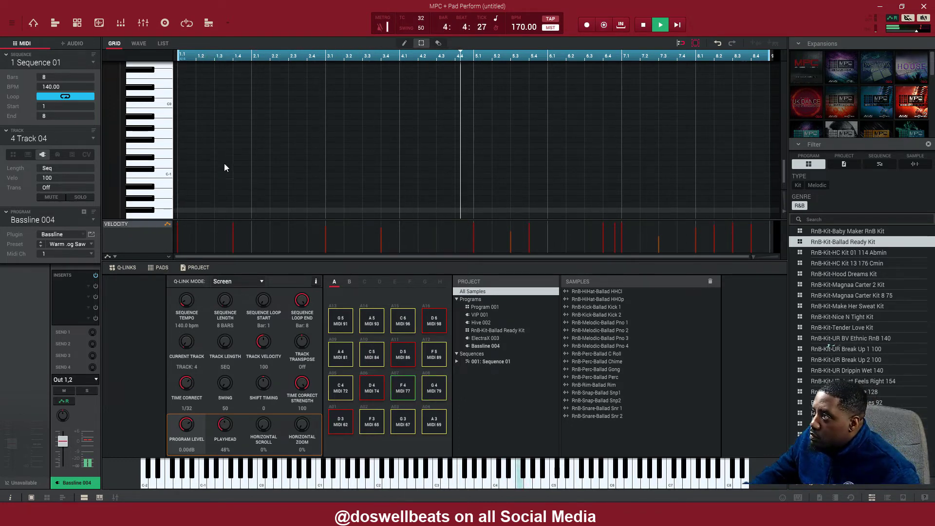
pyautogui.scroll(6, 224, 167)
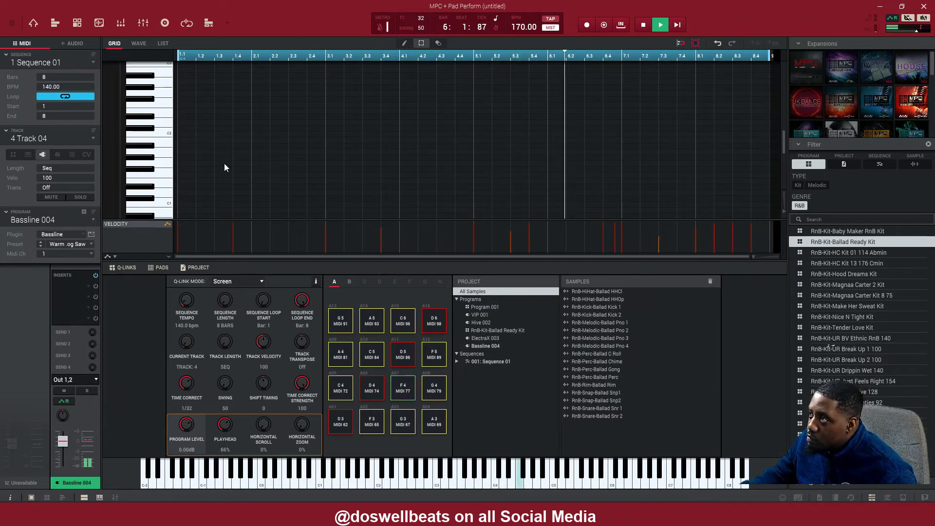
pyautogui.scroll(3, 224, 167)
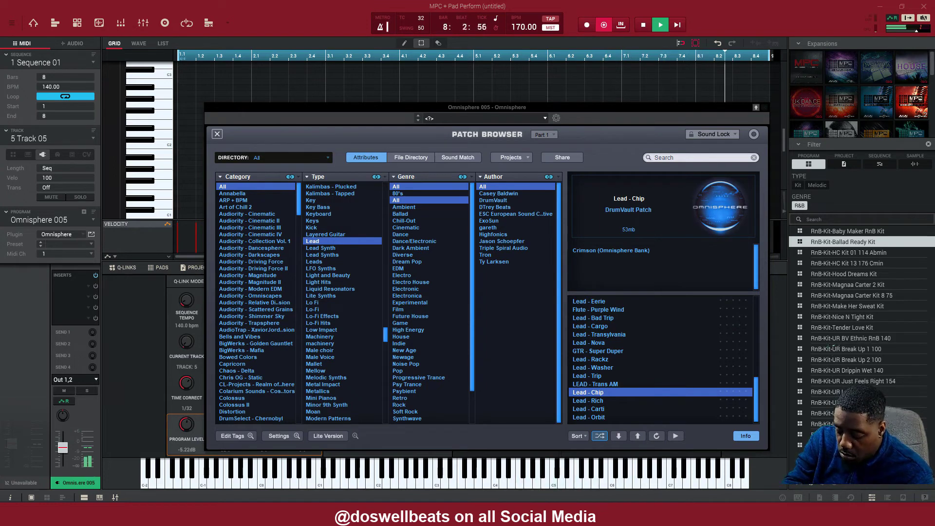
# Stop overdubbing the Lead - Chip part on track 5, and close Omnisphere's patch browser while the loop plays back.
pyautogui.press('space')
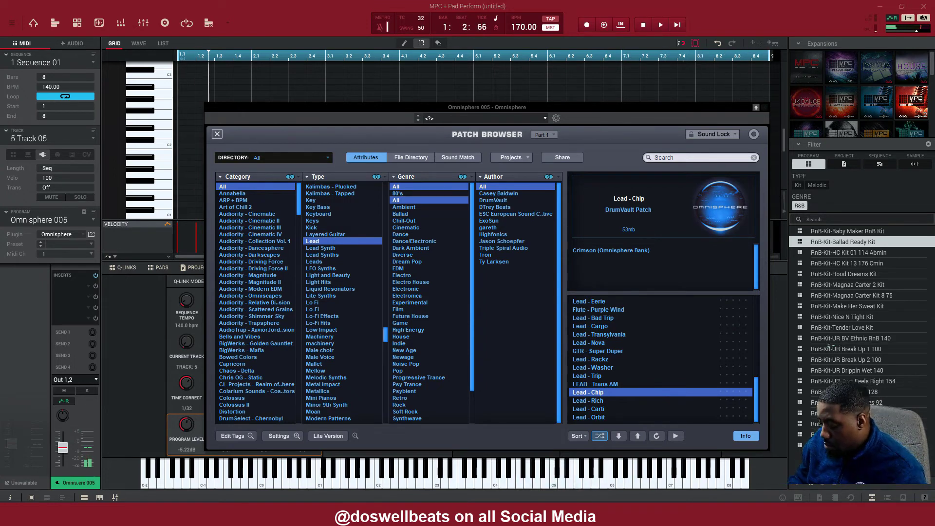
pyautogui.press('space')
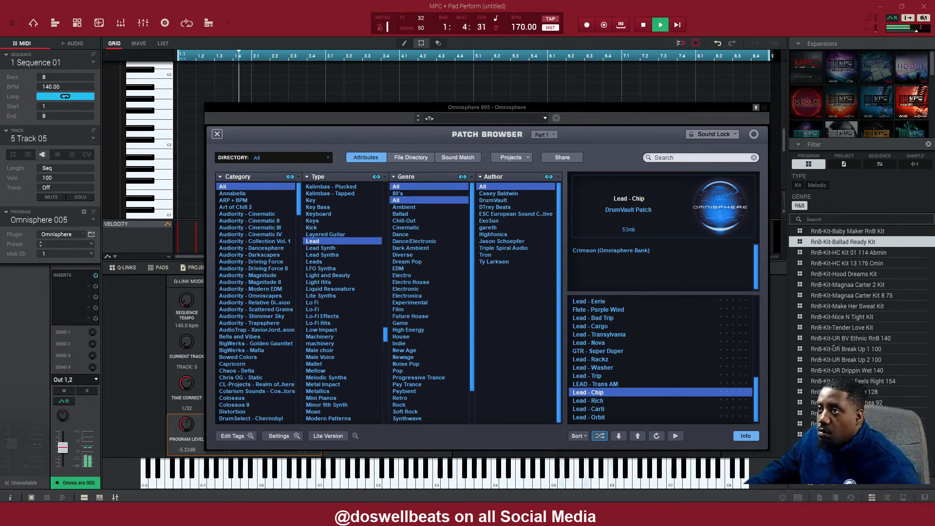
pyautogui.moveTo(562, 110); pyautogui.dragTo(521, 124)
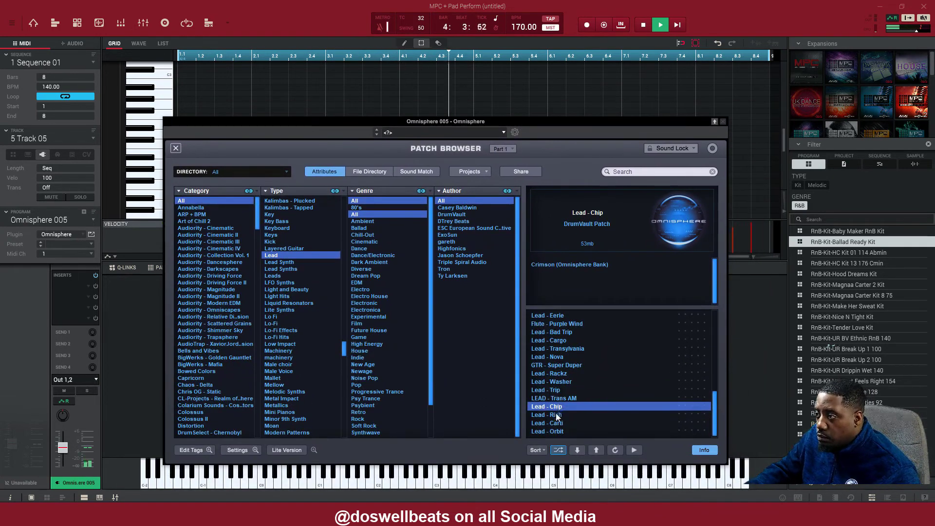
pyautogui.press('Escape')
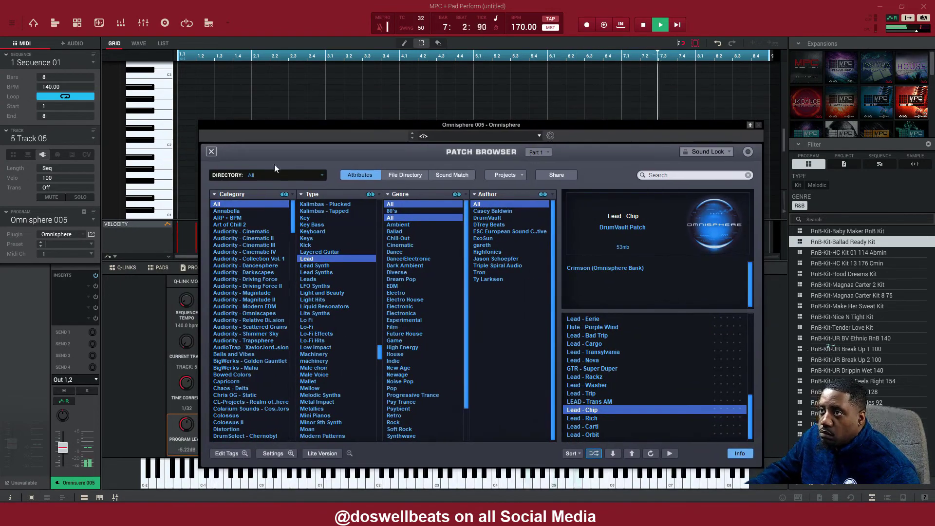
pyautogui.click(211, 152)
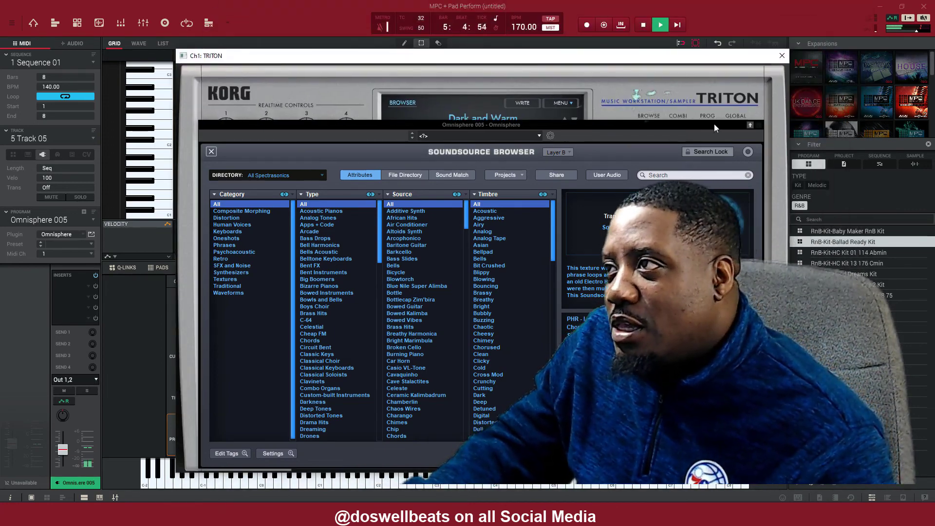
pyautogui.moveTo(585, 58); pyautogui.dragTo(550, 47)
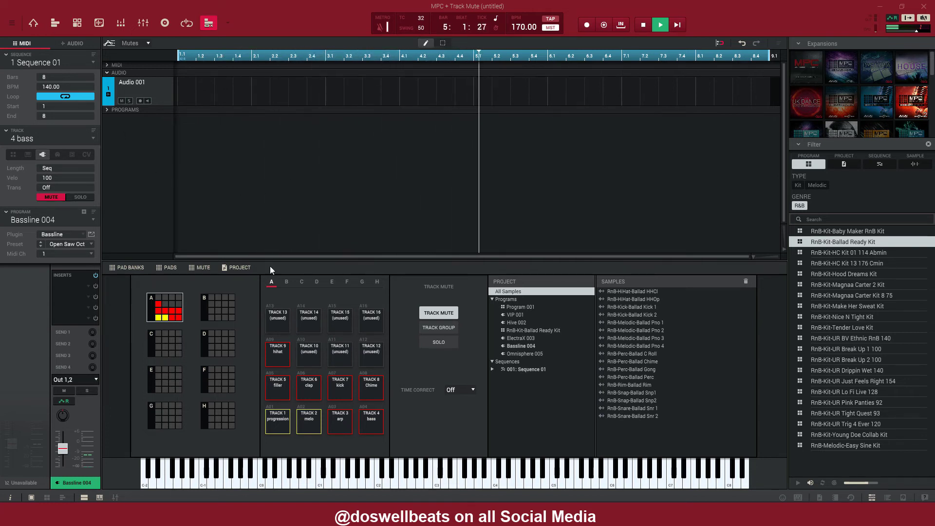
# Expand the MIDI tracks in place of the audio tracks, and toggle mutes on the arp, progression and melo tracks during playback.
pyautogui.click(106, 71)
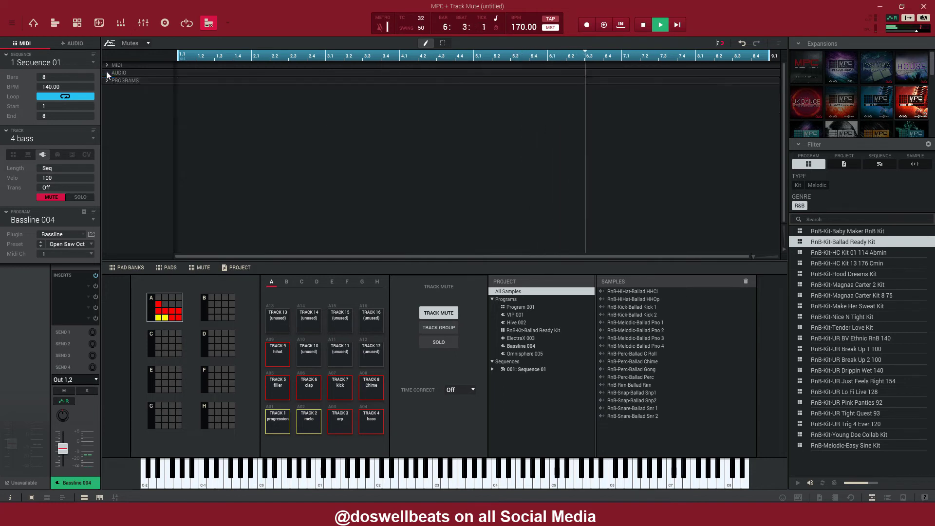
pyautogui.click(106, 65)
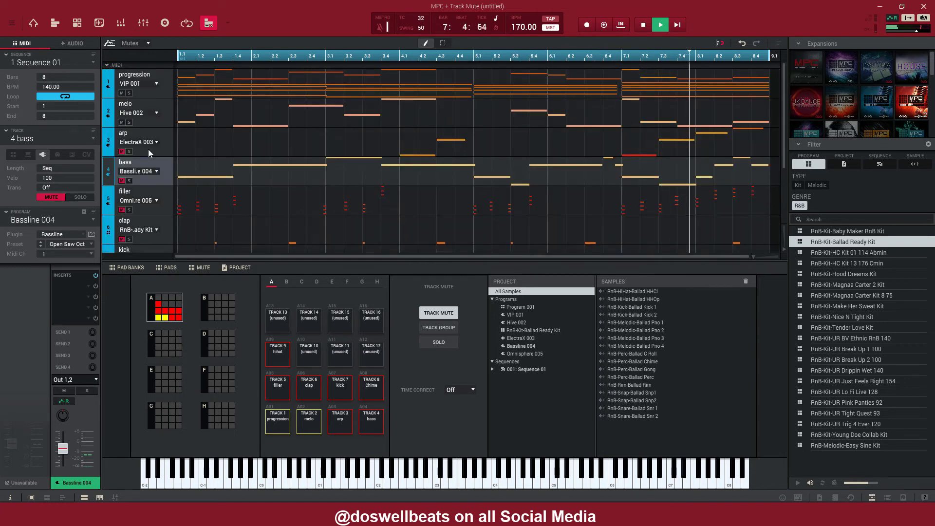
pyautogui.press('c')
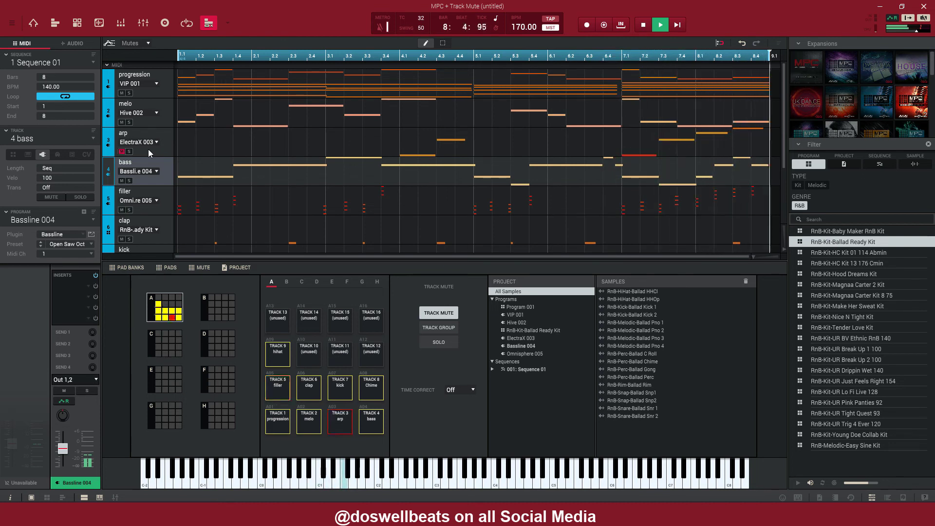
pyautogui.press('c')
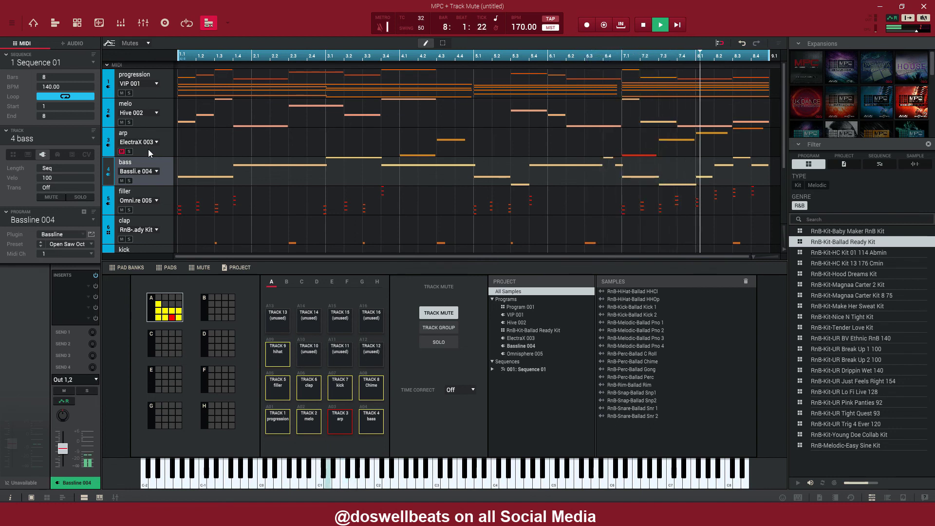
pyautogui.press('z')
pyautogui.press('x')
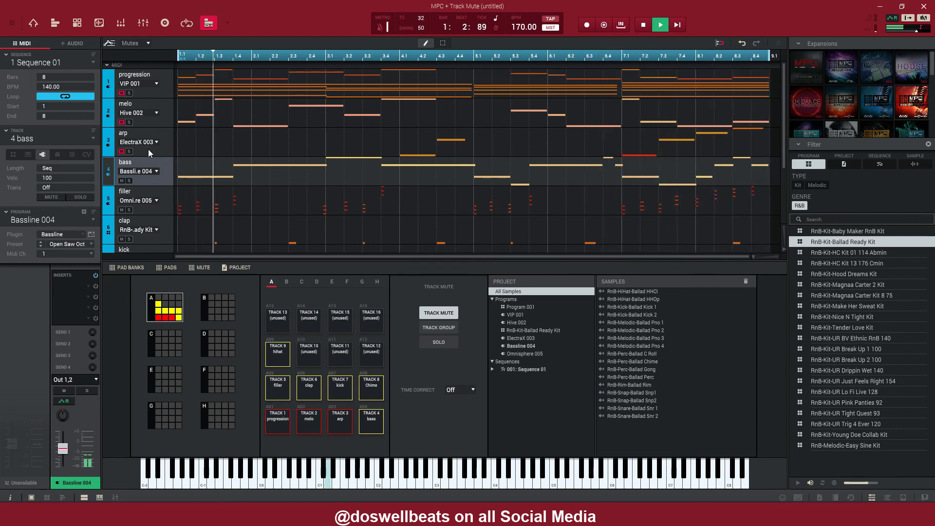